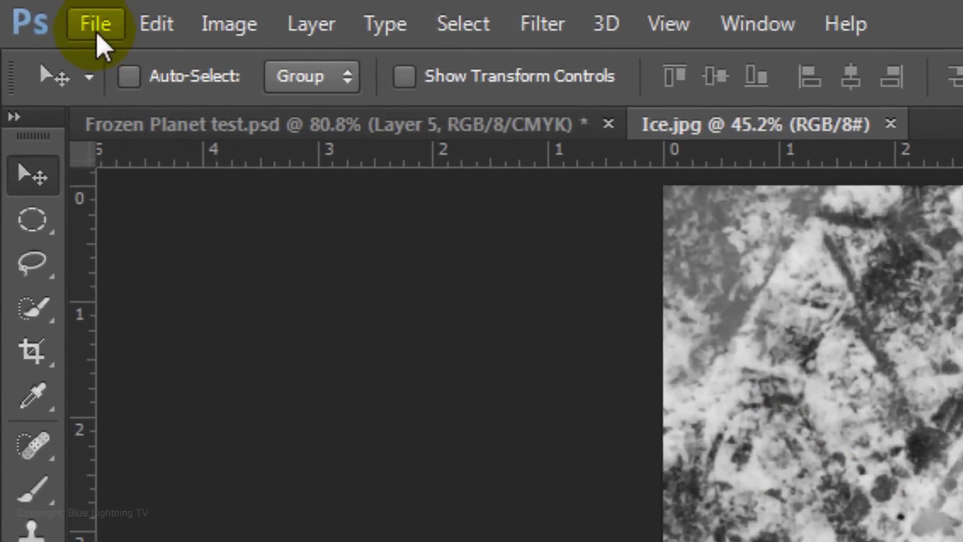
Step: Create Untitled-1, a blank 1920 × 1080 px document at 150 pixels/inch with a white background
{"action": "left_click", "coordinate": [97, 35]}
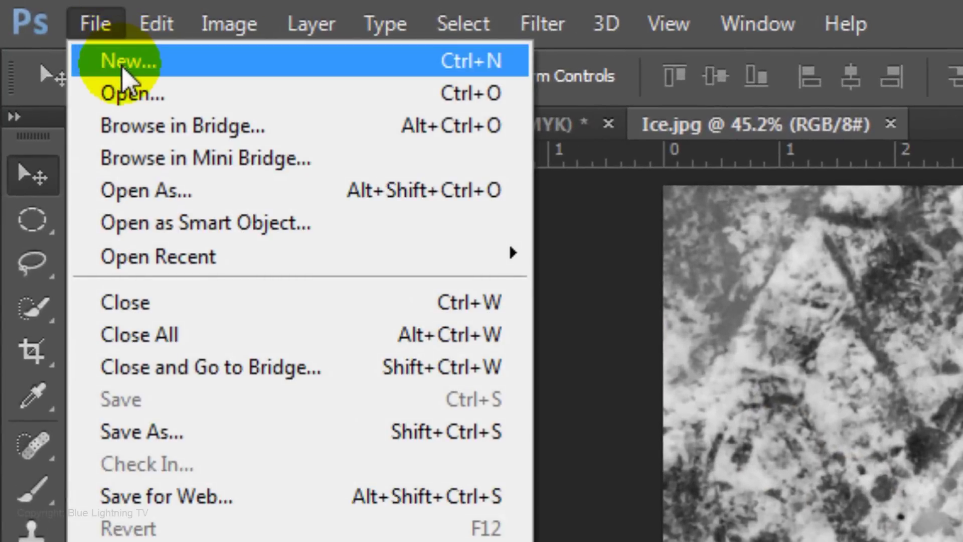
{"action": "left_click", "coordinate": [122, 62]}
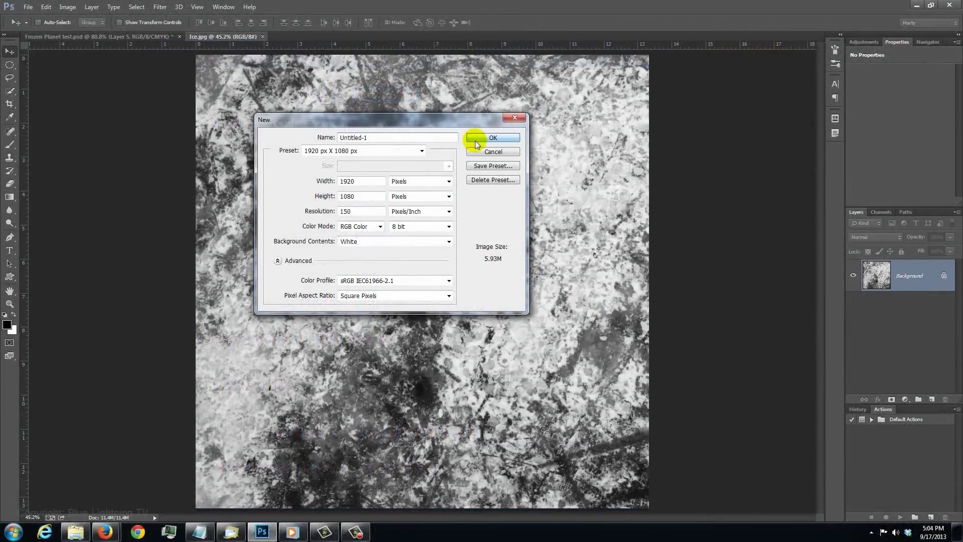
{"action": "left_click", "coordinate": [688, 100]}
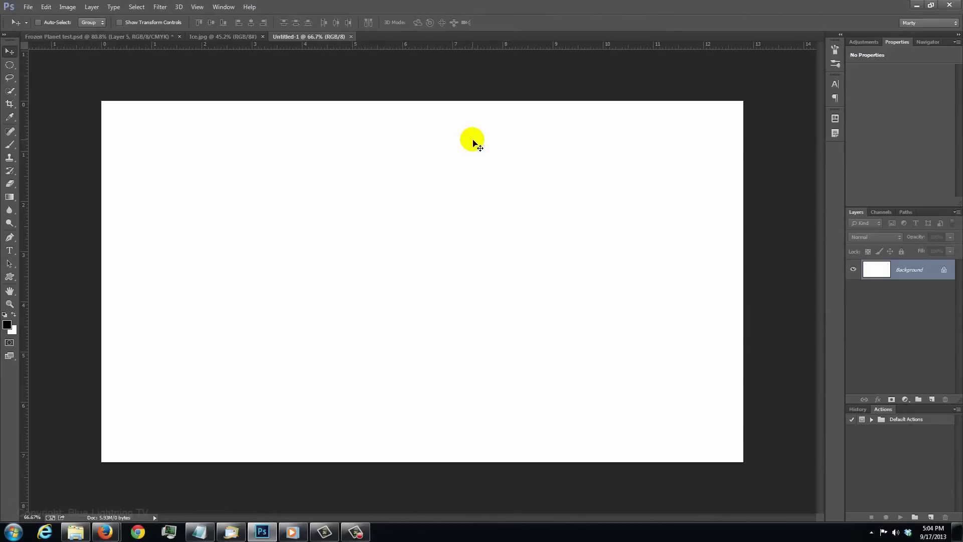
Step: Fit the canvas on screen, reset default colours and fill the background with black
{"action": "key", "text": "ctrl+0"}
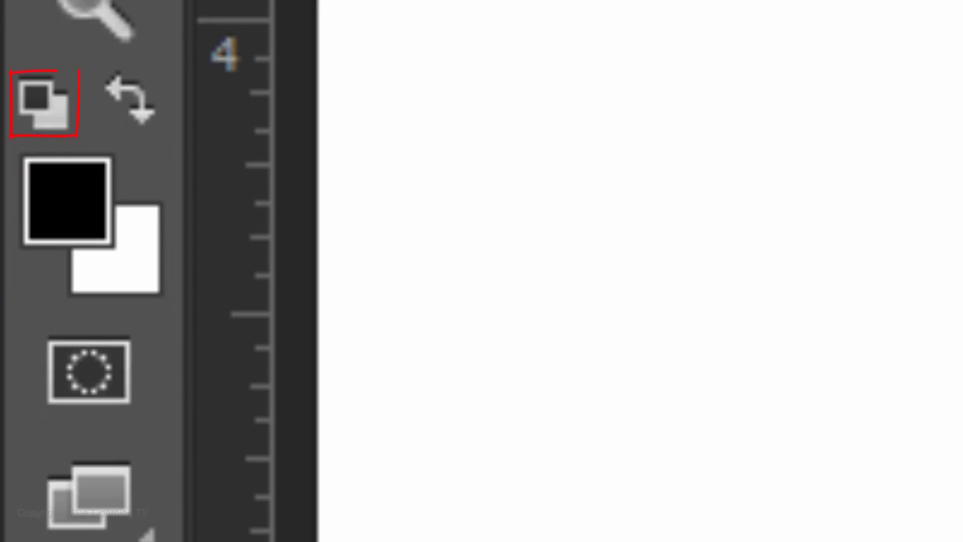
{"action": "key", "text": "d"}
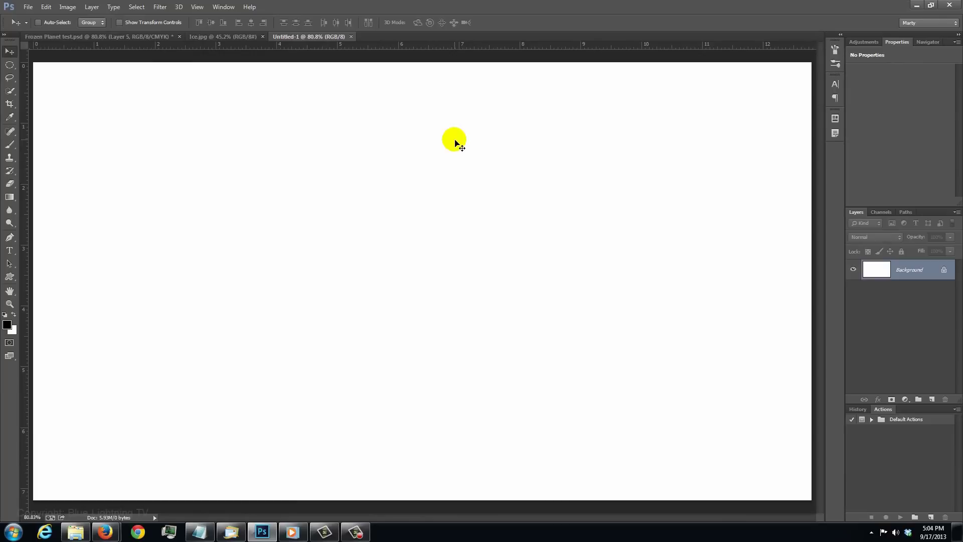
{"action": "key", "text": "alt+Delete"}
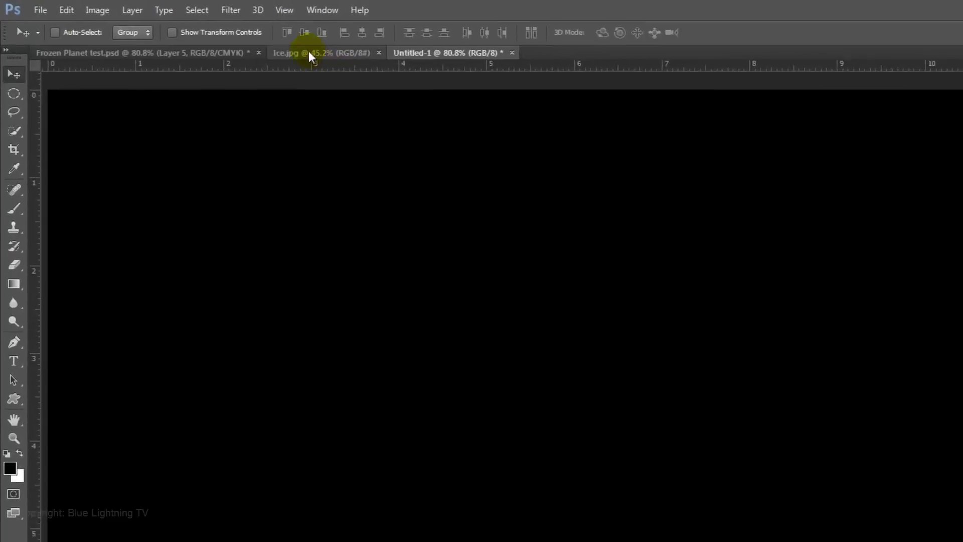
Step: Add noise across the black canvas
{"action": "left_click", "coordinate": [343, 20]}
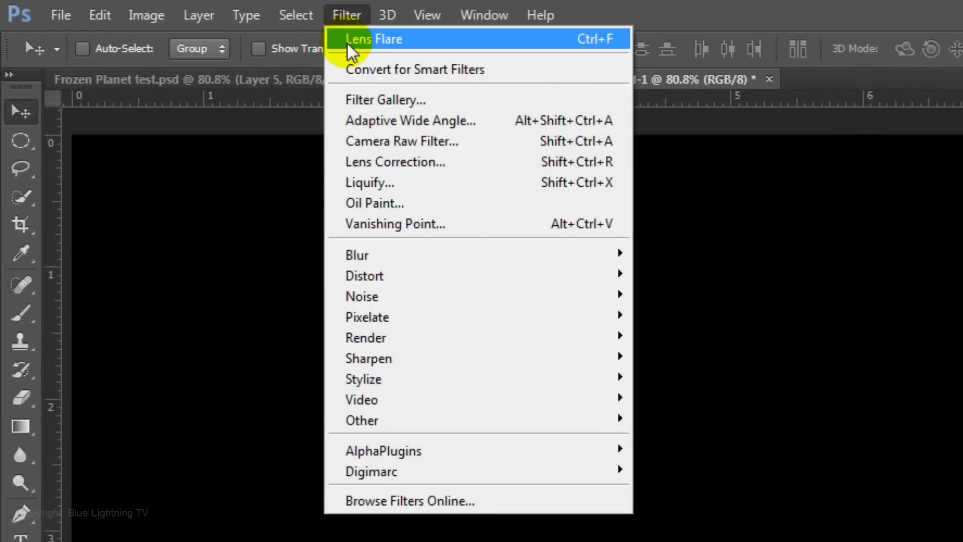
{"action": "mouse_move", "coordinate": [382, 304]}
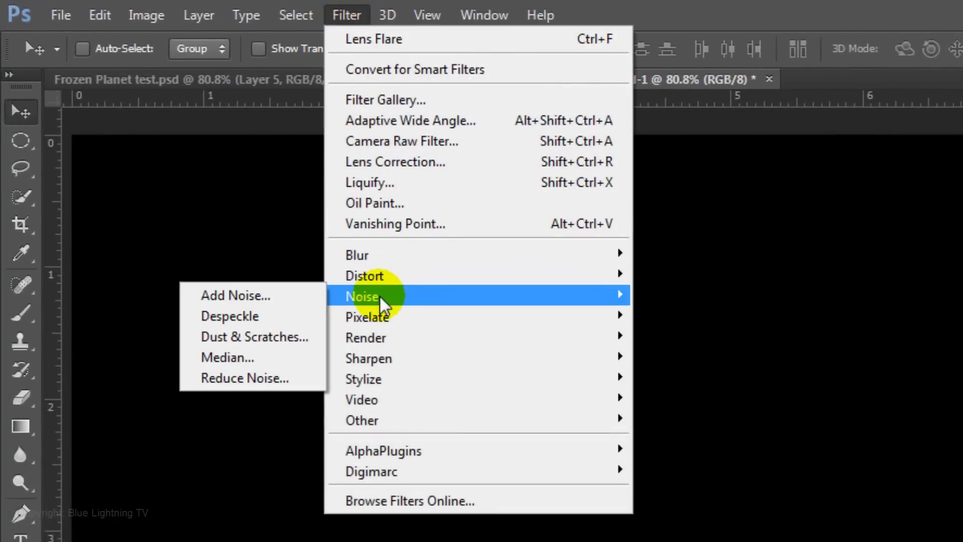
{"action": "left_click", "coordinate": [262, 296]}
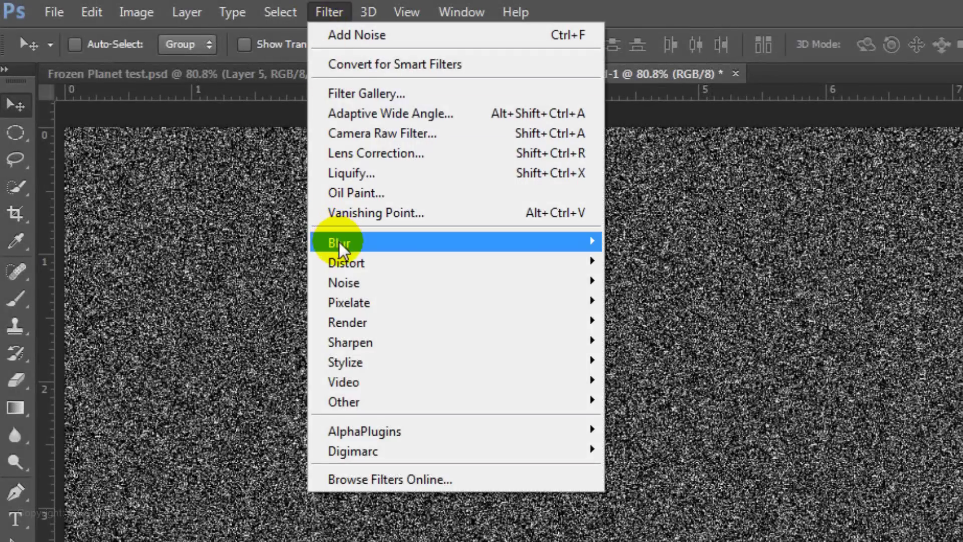
Step: Soften the noise with a 0.3 pixel Gaussian Blur
{"action": "mouse_move", "coordinate": [340, 242]}
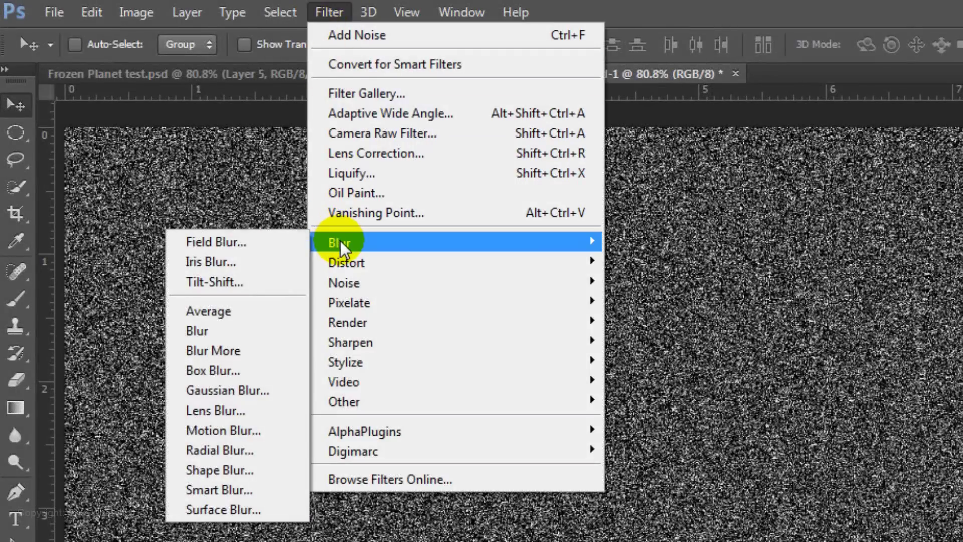
{"action": "left_click", "coordinate": [241, 390]}
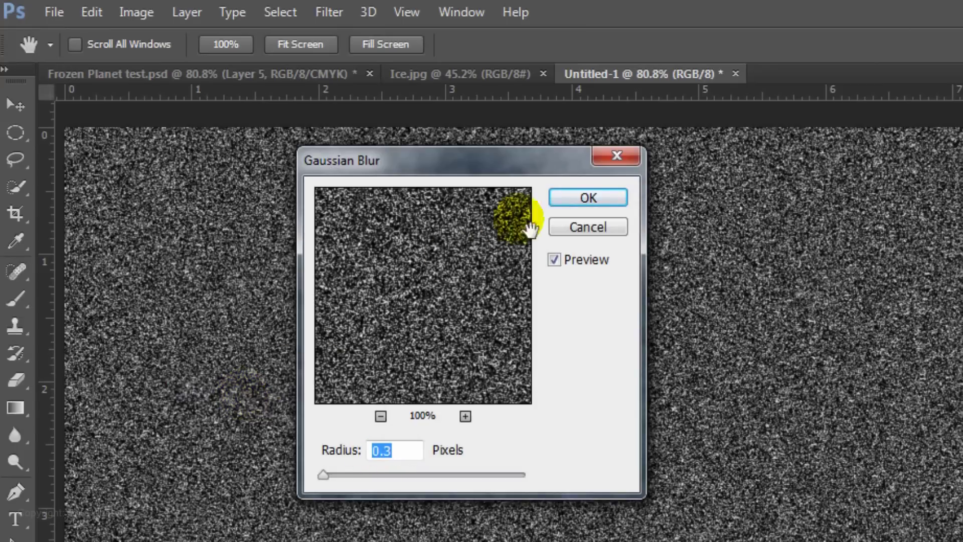
{"action": "left_click", "coordinate": [587, 198]}
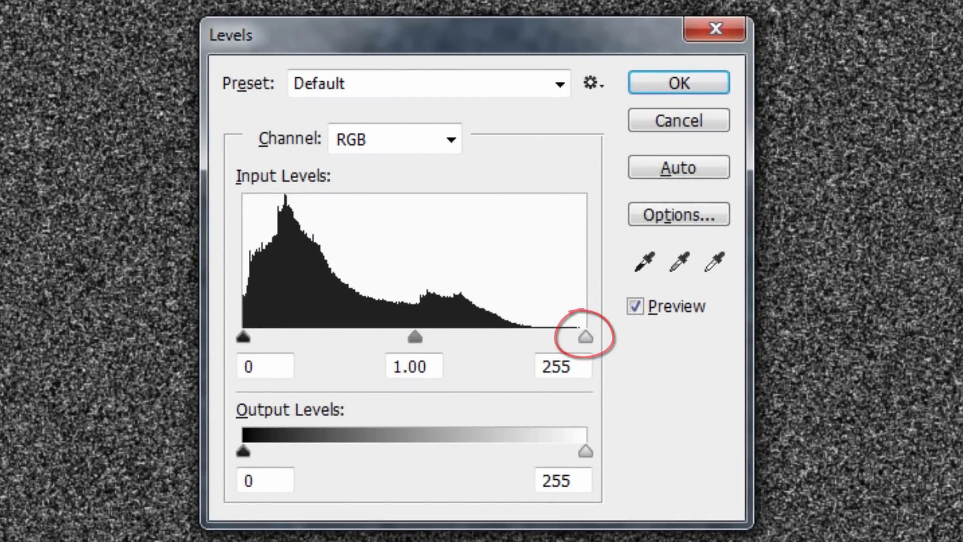
Step: Set the Levels black input to 204 and white input to 222, leaving sparse stars
{"action": "left_click_drag", "start_coordinate": [244, 339], "coordinate": [467, 337]}
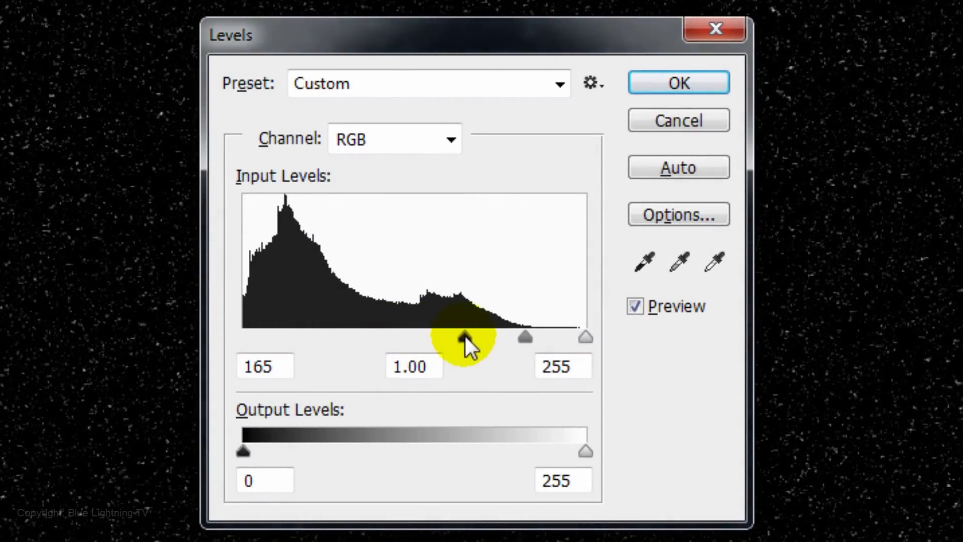
{"action": "left_click_drag", "start_coordinate": [585, 339], "coordinate": [537, 334]}
{"action": "left_click_drag", "start_coordinate": [465, 337], "coordinate": [517, 334]}
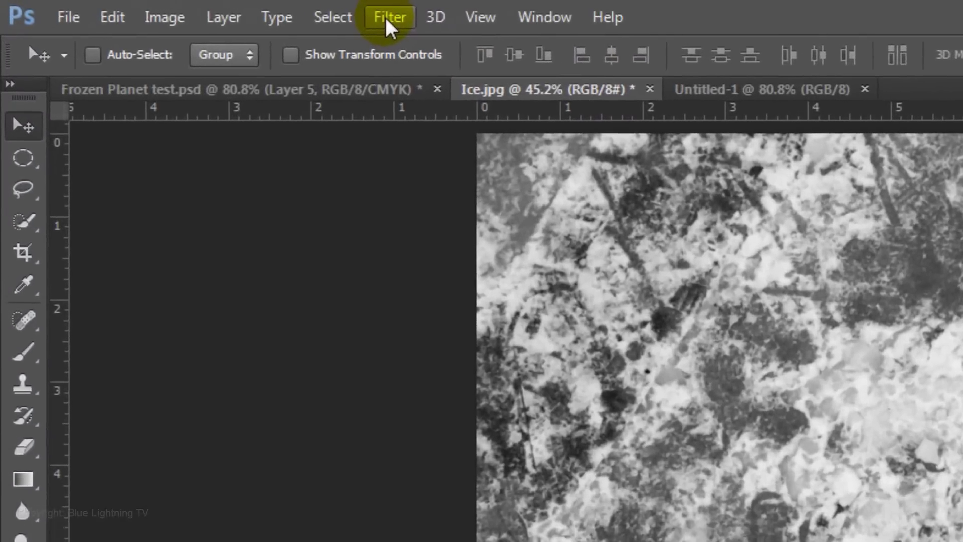
Step: Apply Spherize at 100% to the Ice.jpg texture, then repeat it a second time
{"action": "left_click", "coordinate": [160, 7]}
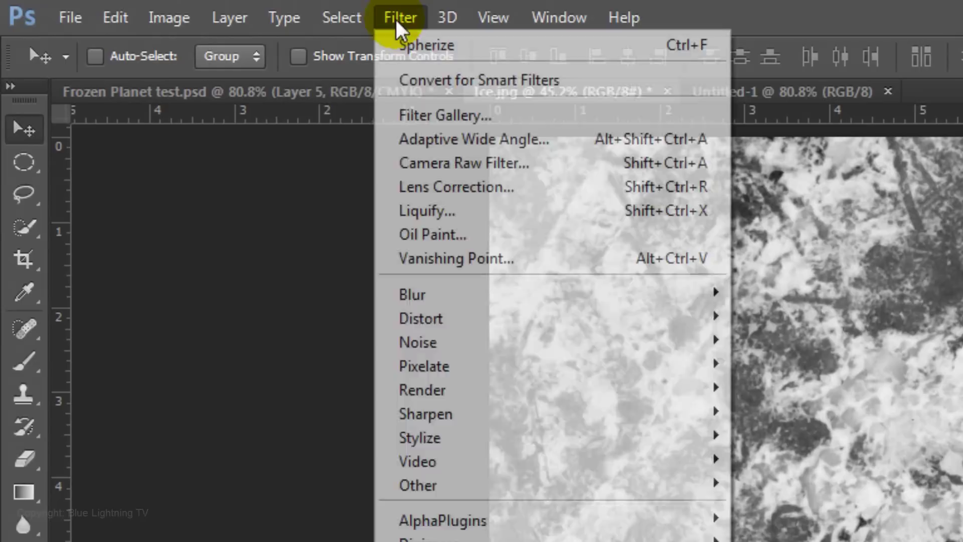
{"action": "mouse_move", "coordinate": [440, 326]}
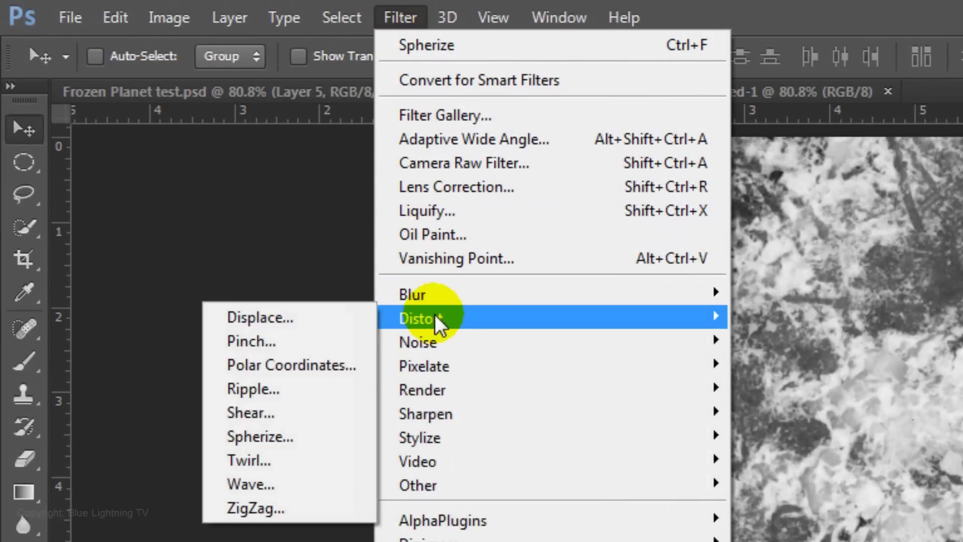
{"action": "left_click", "coordinate": [297, 440]}
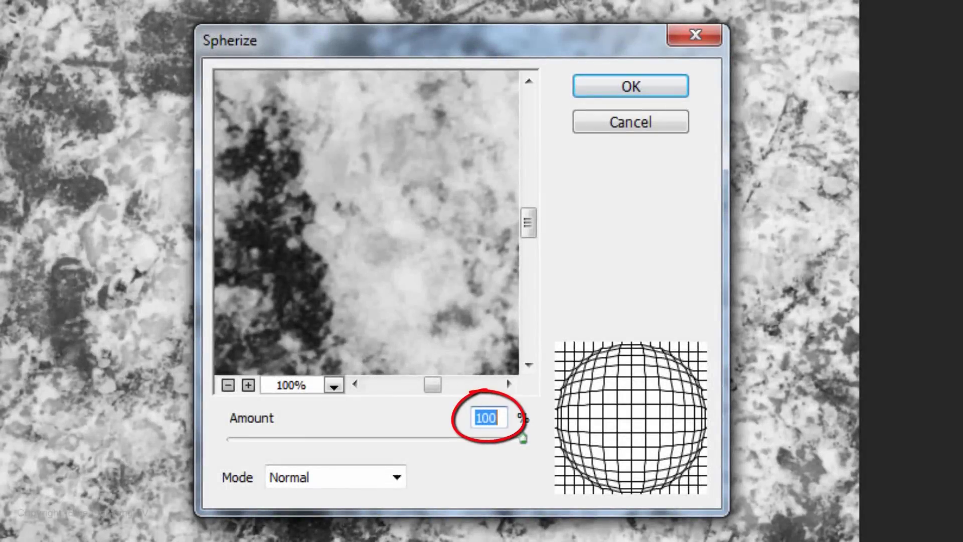
{"action": "left_click", "coordinate": [605, 86]}
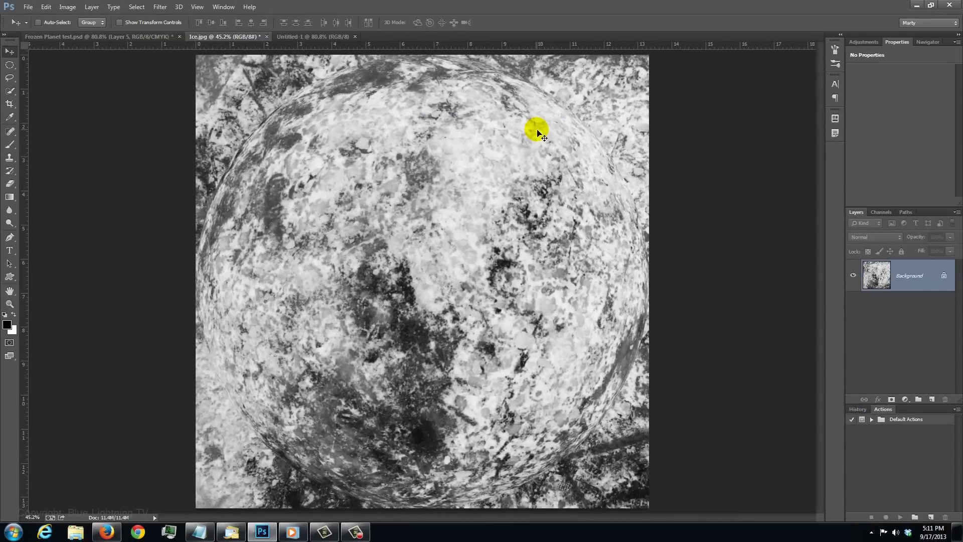
{"action": "key", "text": "ctrl+f"}
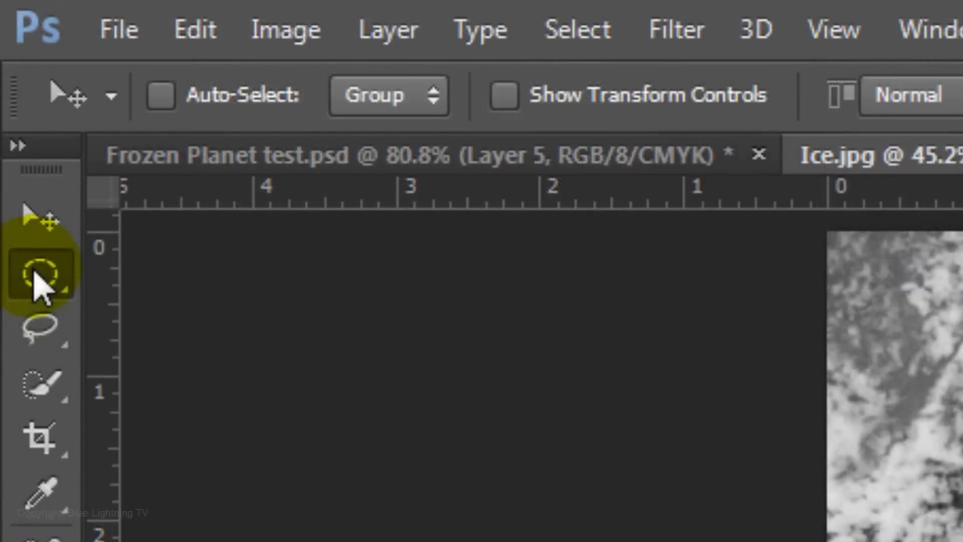
Step: Select a perfect circle around the spherized ice and copy it onto Layer 1
{"action": "left_click_drag", "start_coordinate": [9, 64], "coordinate": [53, 78]}
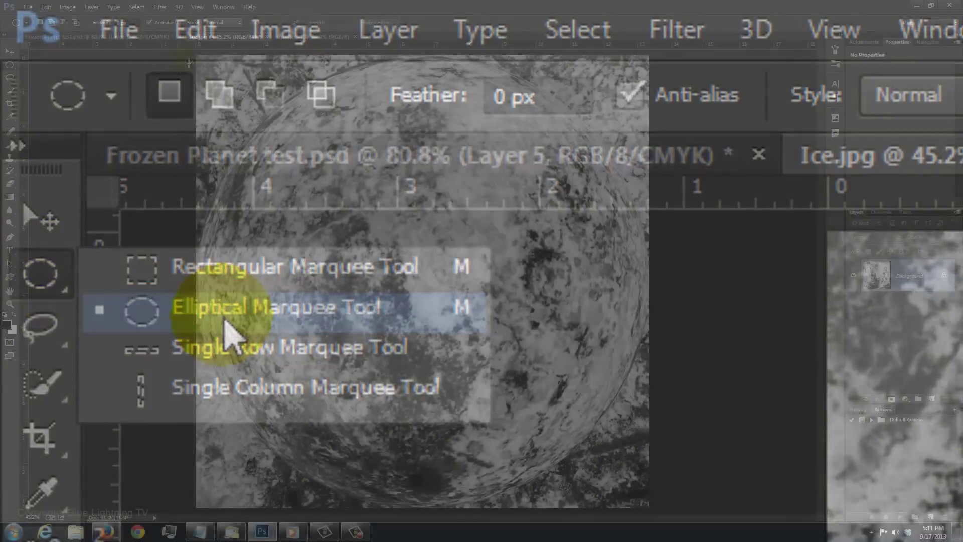
{"action": "left_click", "coordinate": [228, 326]}
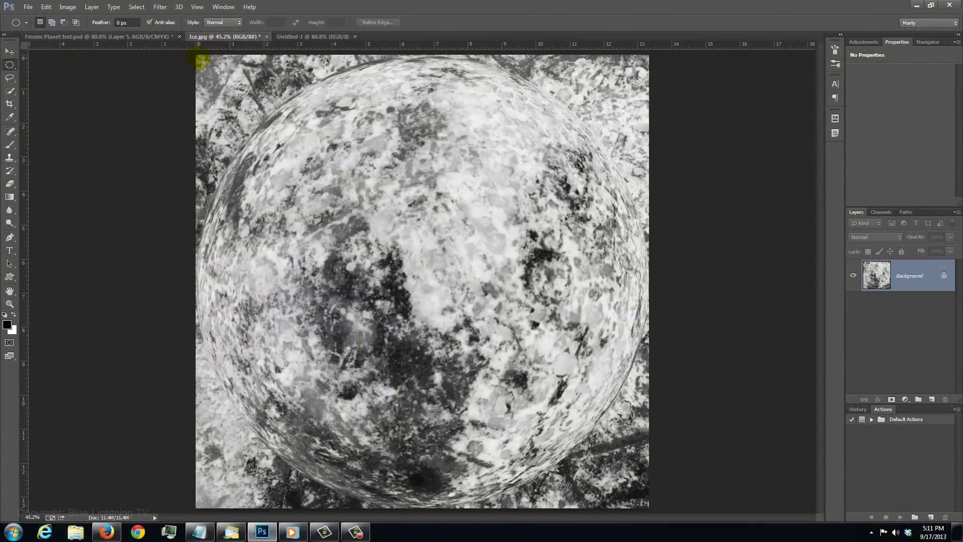
{"action": "key", "text": "shift"}
{"action": "left_click_drag", "start_coordinate": [203, 62], "coordinate": [651, 511]}
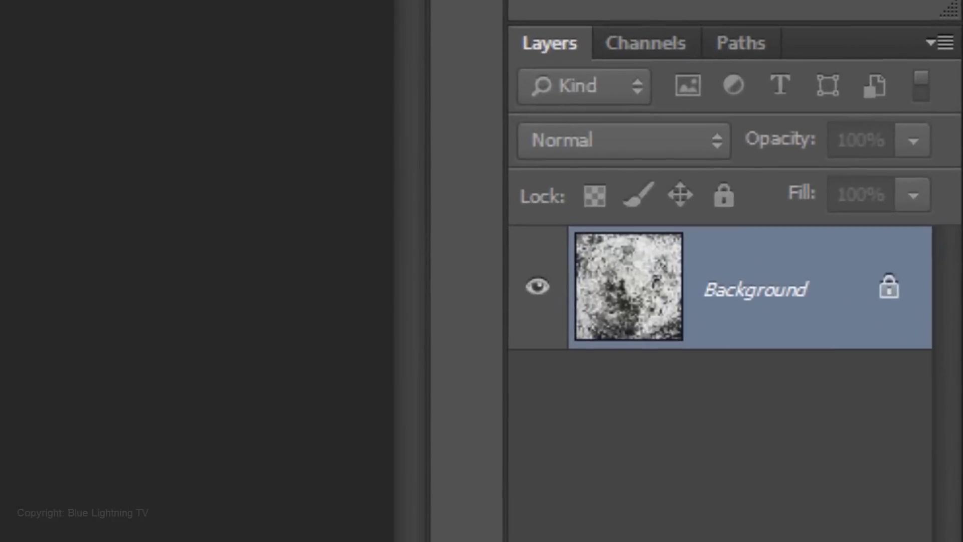
{"action": "key", "text": "ctrl+j"}
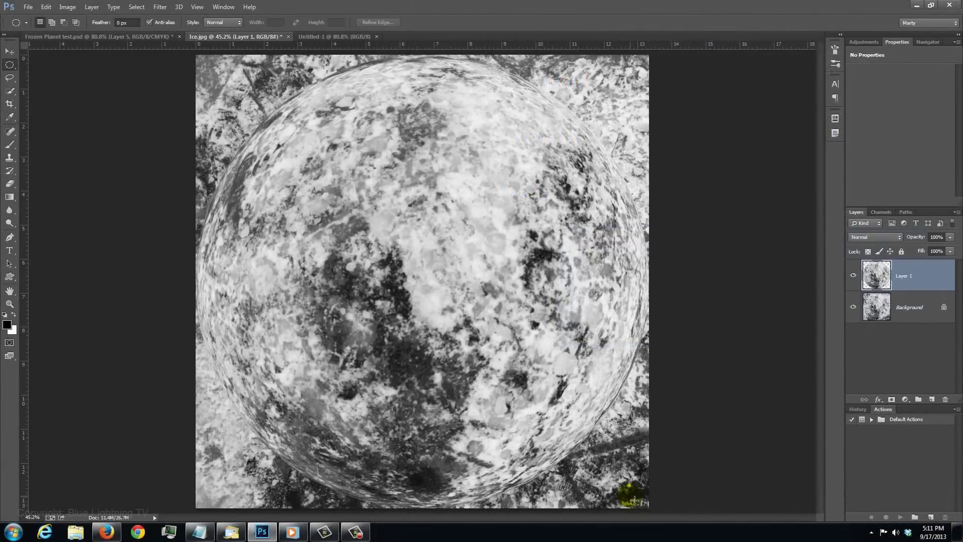
Step: Move the planet layer into Untitled-1 and lower it vertically so only its top shows
{"action": "key", "text": "v"}
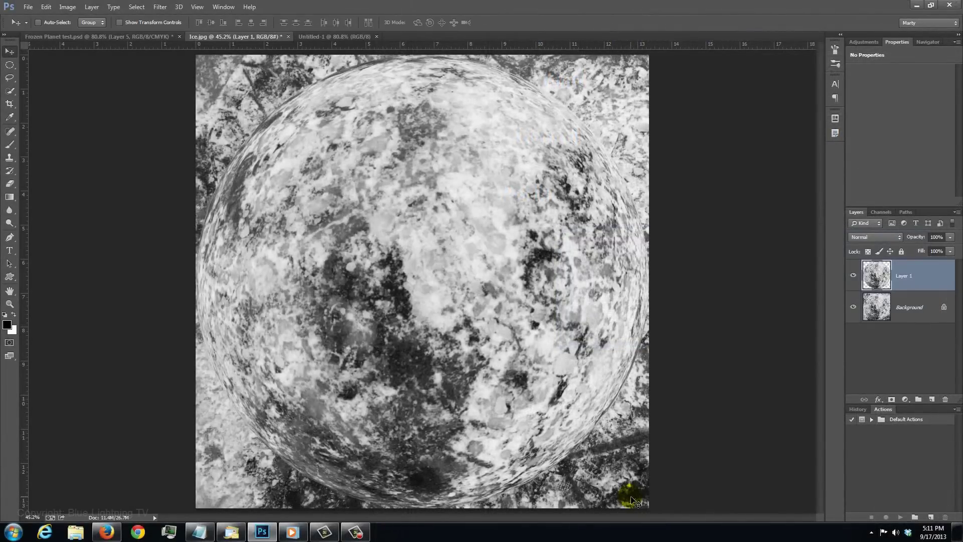
{"action": "key", "text": "shift"}
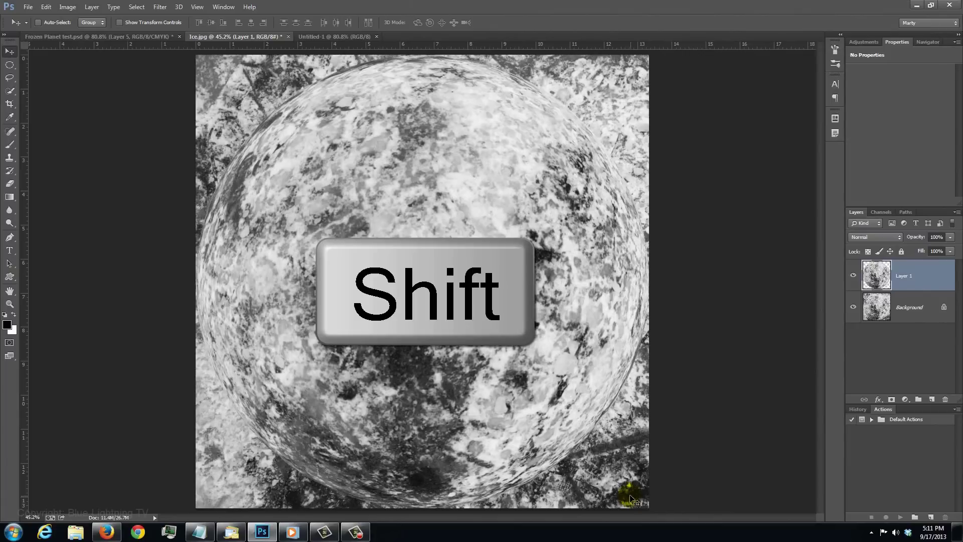
{"action": "left_click_drag", "start_coordinate": [444, 309], "coordinate": [324, 40]}
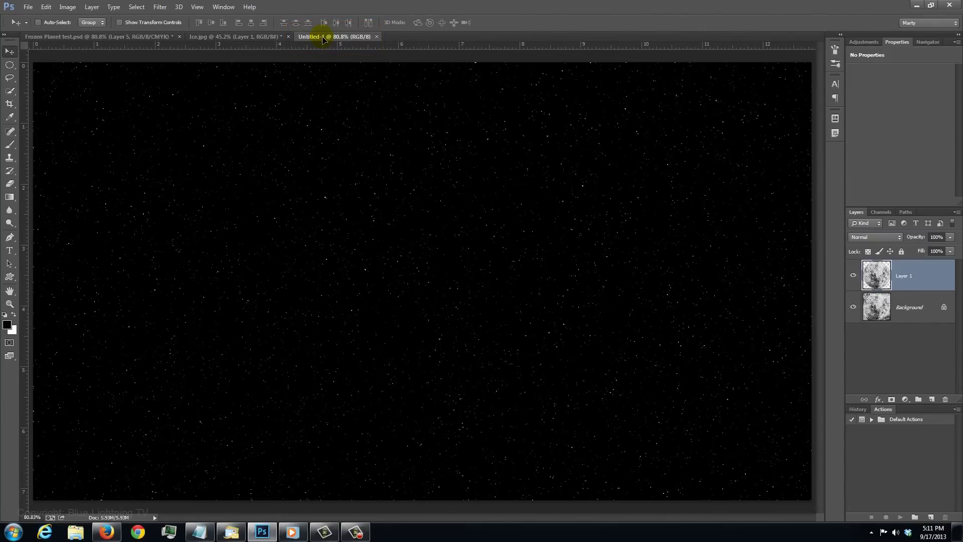
{"action": "left_click_drag", "start_coordinate": [322, 39], "coordinate": [327, 53]}
{"action": "left_click_drag", "start_coordinate": [418, 307], "coordinate": [436, 348]}
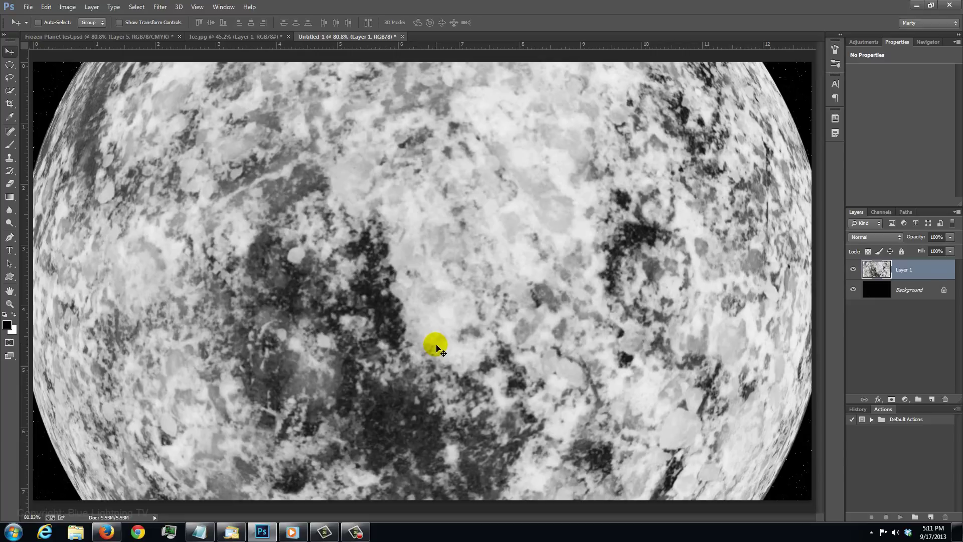
{"action": "key", "text": "shift"}
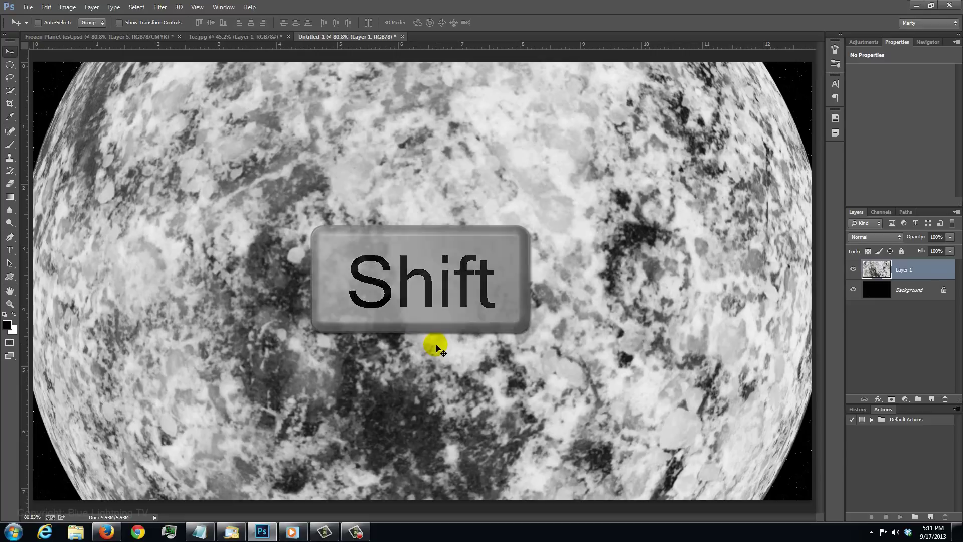
{"action": "left_click_drag", "start_coordinate": [433, 345], "coordinate": [409, 482]}
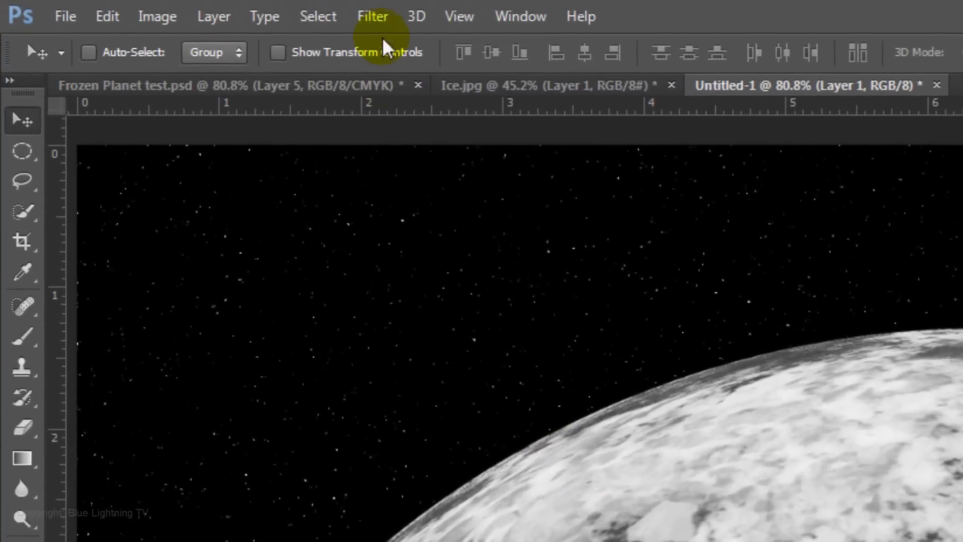
Step: Sharpen the planet with Unsharp Mask at 82% amount, 3.4 px radius, threshold 0
{"action": "left_click", "coordinate": [160, 7]}
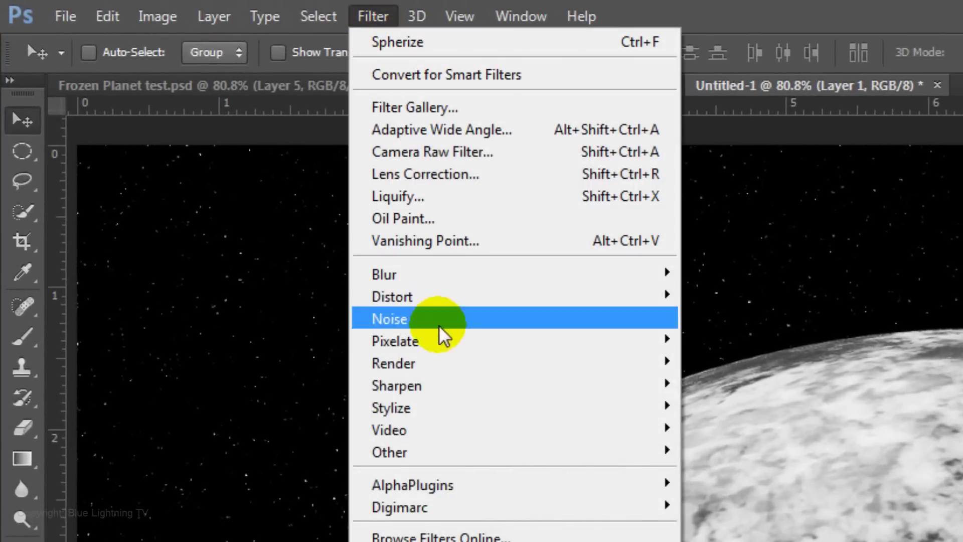
{"action": "mouse_move", "coordinate": [436, 388]}
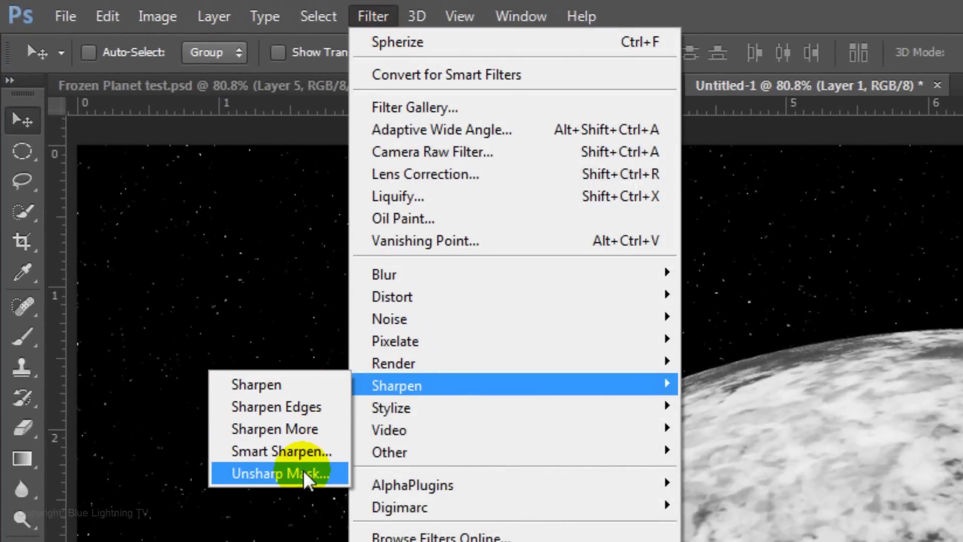
{"action": "left_click", "coordinate": [306, 474]}
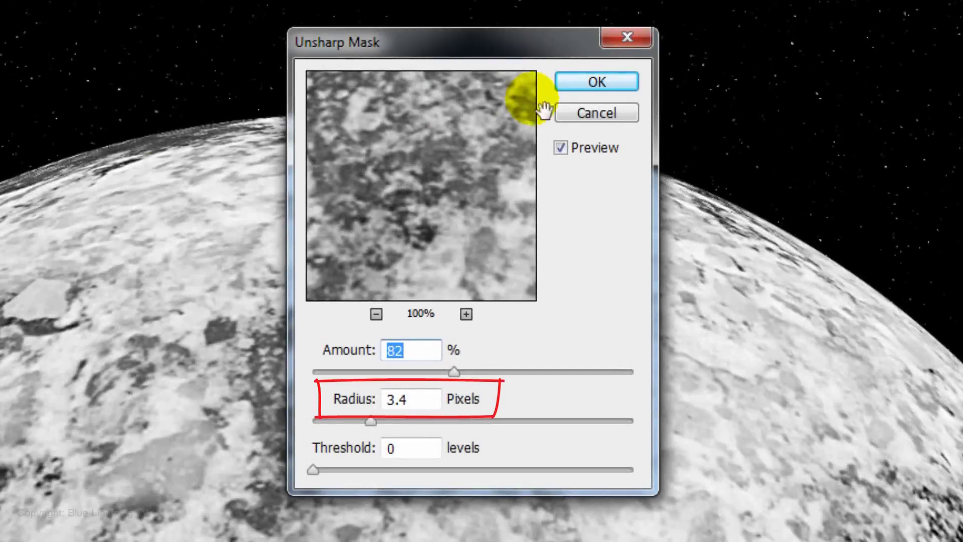
{"action": "left_click", "coordinate": [585, 82]}
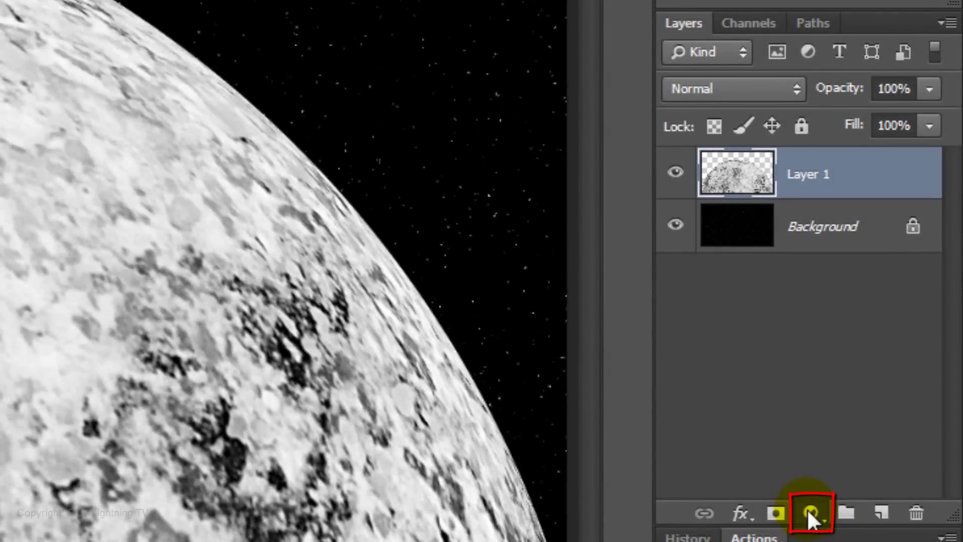
Step: Add a Hue/Saturation adjustment layer with Colorize on, hue 225 and saturation 25
{"action": "left_click", "coordinate": [809, 510]}
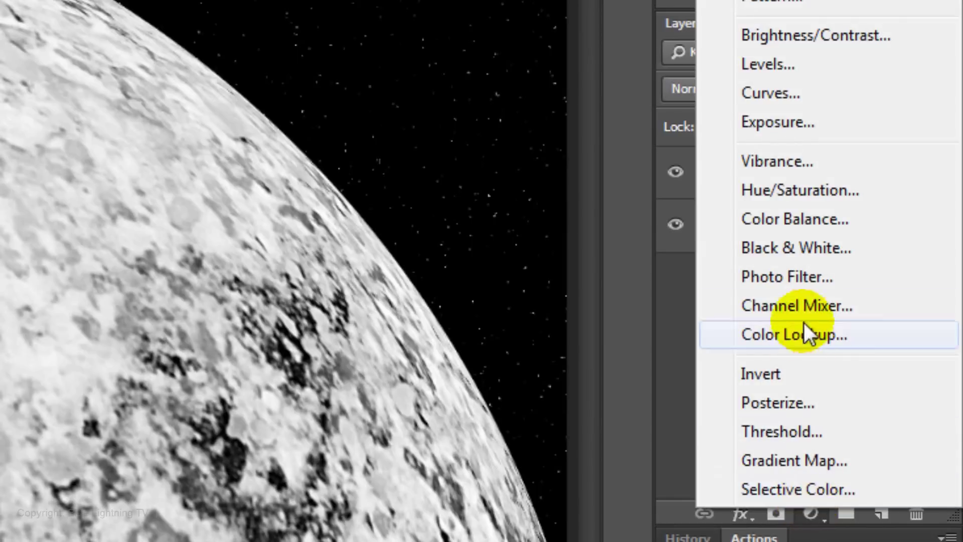
{"action": "left_click", "coordinate": [799, 189]}
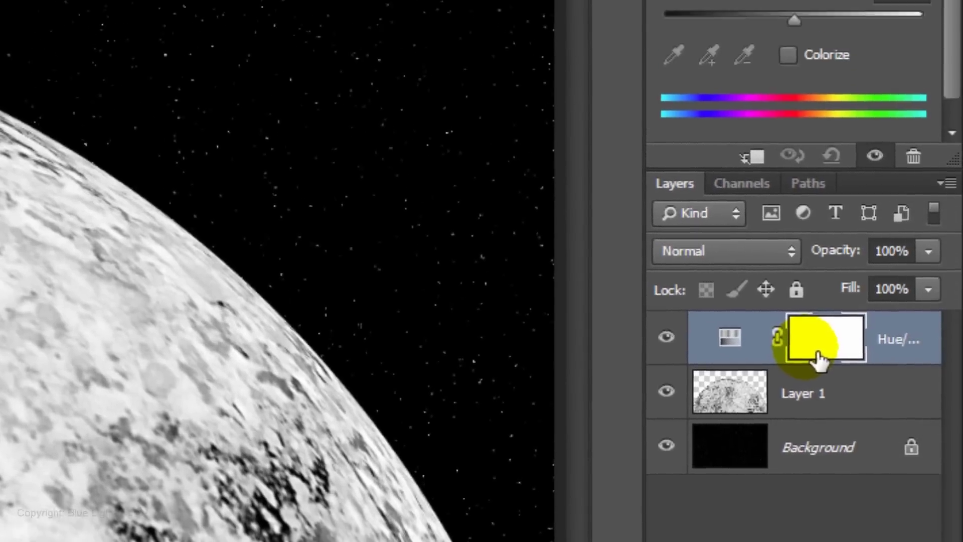
{"action": "left_click", "coordinate": [790, 55]}
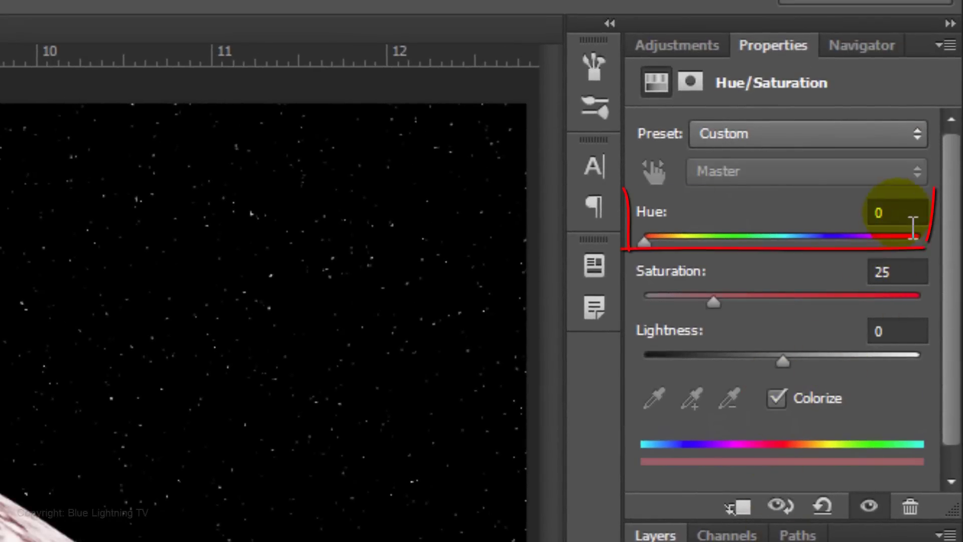
{"action": "left_click", "coordinate": [913, 227]}
{"action": "type", "text": "225"}
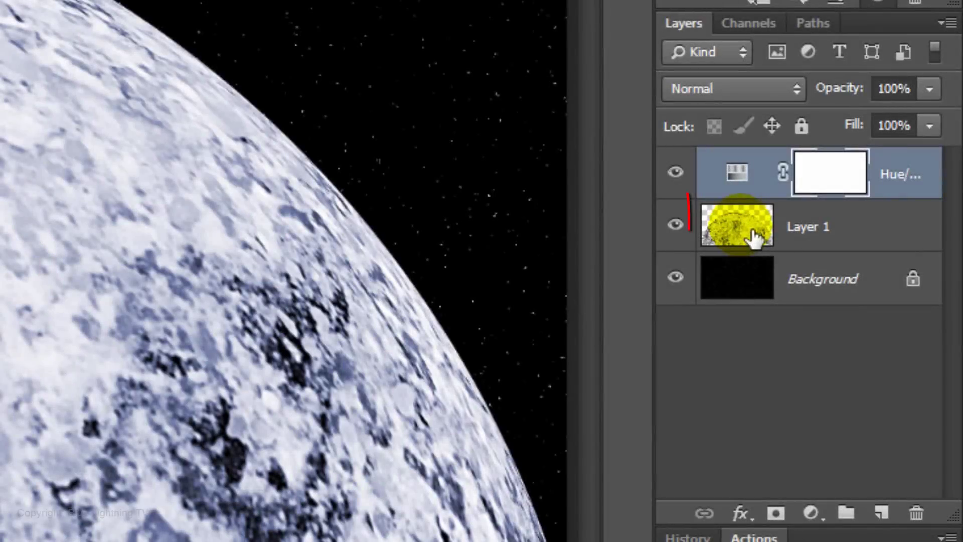
Step: Give Layer 1 a white Outer Glow at 60% opacity and size 35 px
{"action": "left_click", "coordinate": [755, 233]}
{"action": "double_click", "coordinate": [755, 233]}
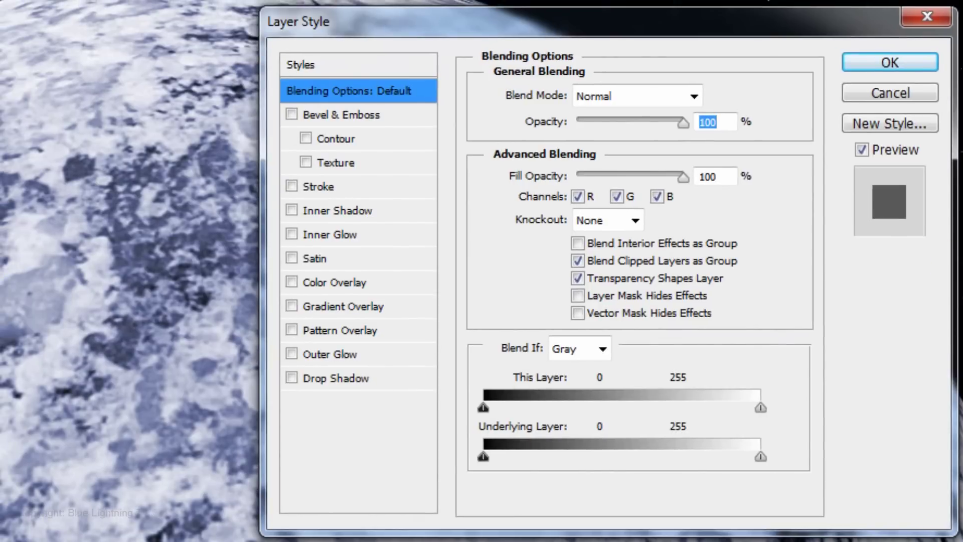
{"action": "left_click", "coordinate": [331, 354]}
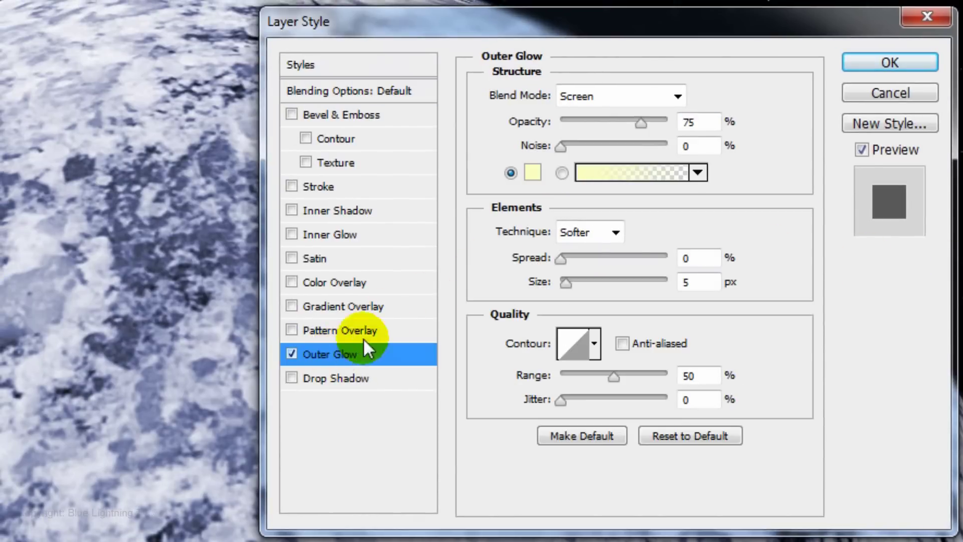
{"action": "left_click", "coordinate": [534, 172]}
{"action": "left_click", "coordinate": [639, 140]}
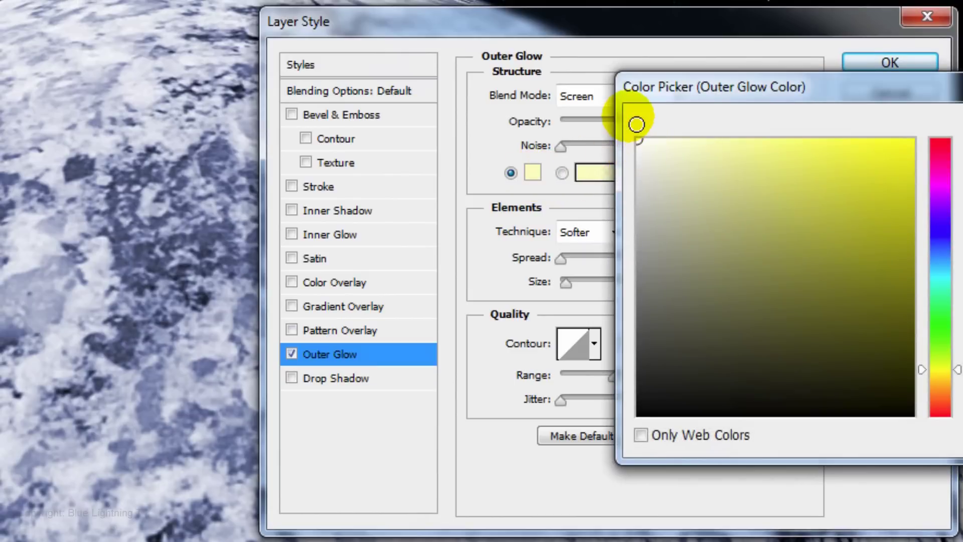
{"action": "key", "text": "Return"}
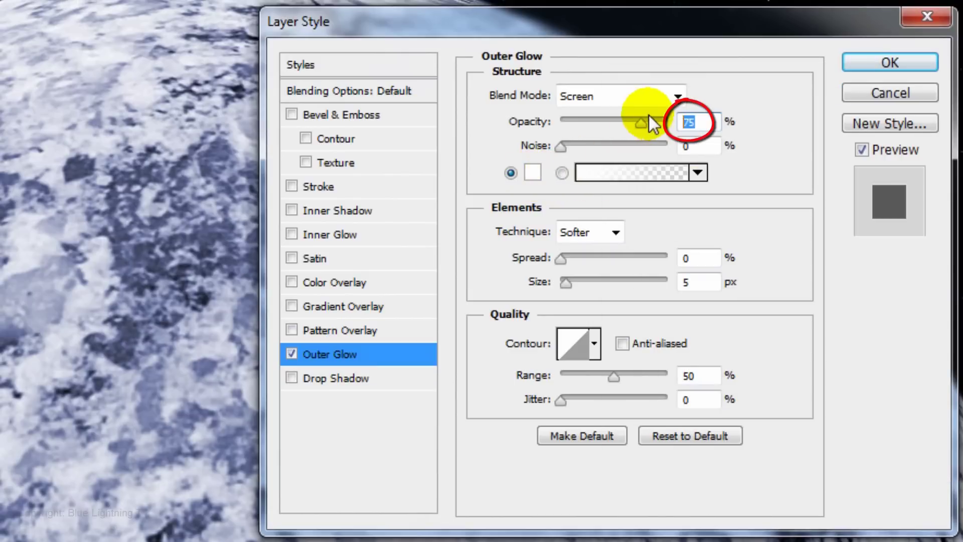
{"action": "type", "text": "60"}
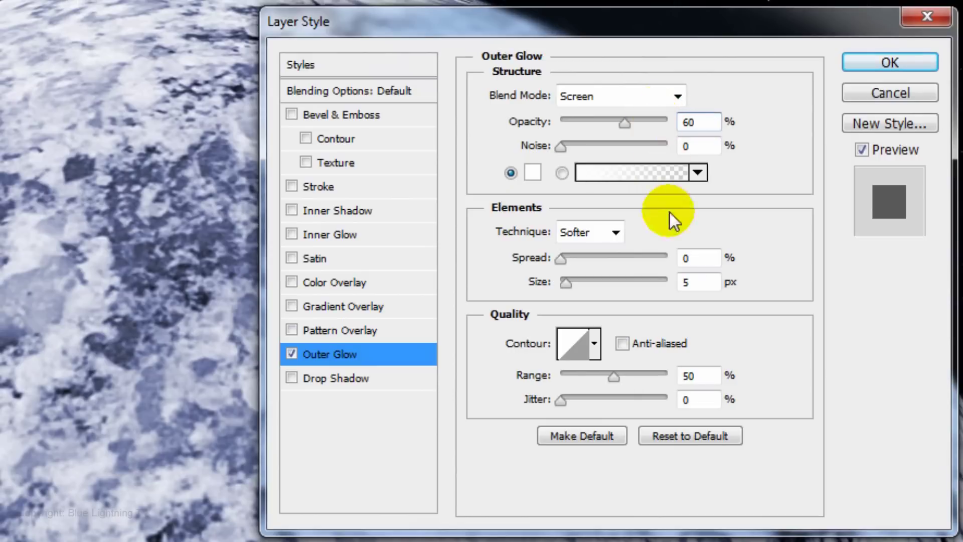
{"action": "double_click", "coordinate": [690, 283]}
{"action": "type", "text": "35"}
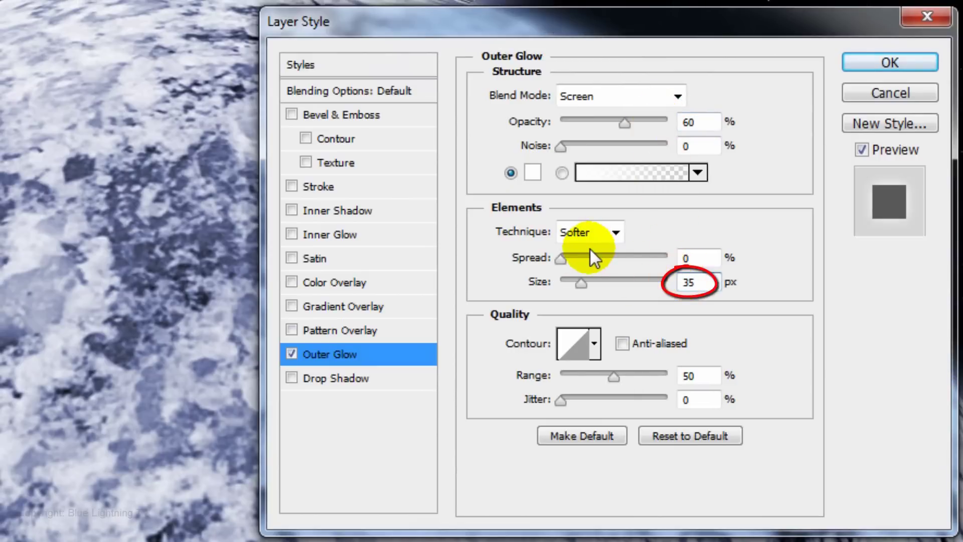
Step: Add a white Inner Glow at 100% opacity and size 75 px
{"action": "left_click", "coordinate": [362, 233]}
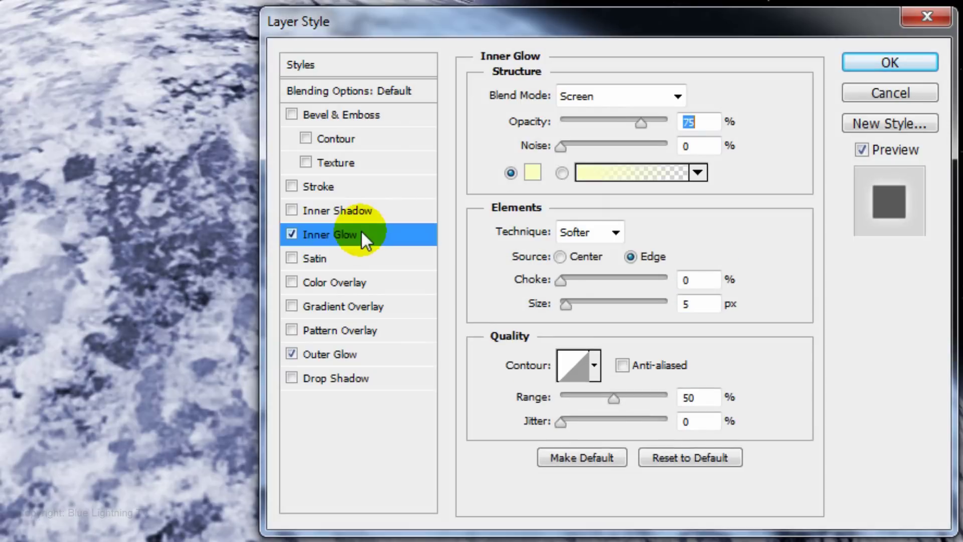
{"action": "left_click", "coordinate": [533, 173]}
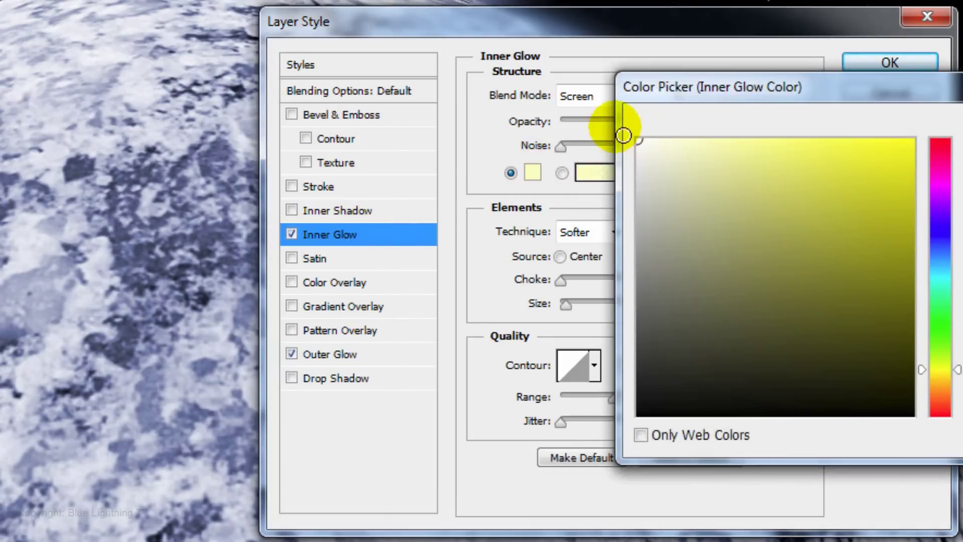
{"action": "key", "text": "Return"}
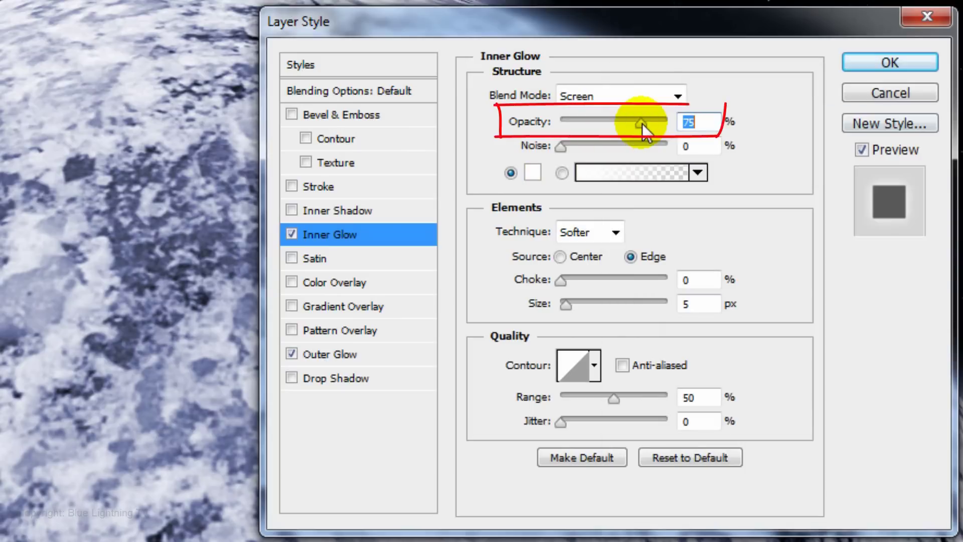
{"action": "left_click_drag", "start_coordinate": [643, 123], "coordinate": [709, 128]}
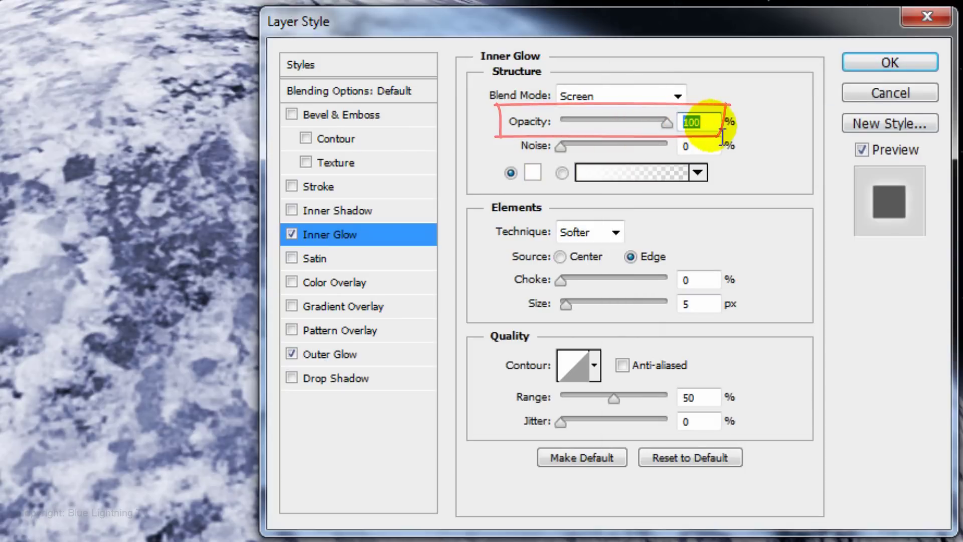
{"action": "double_click", "coordinate": [694, 304]}
{"action": "type", "text": "75"}
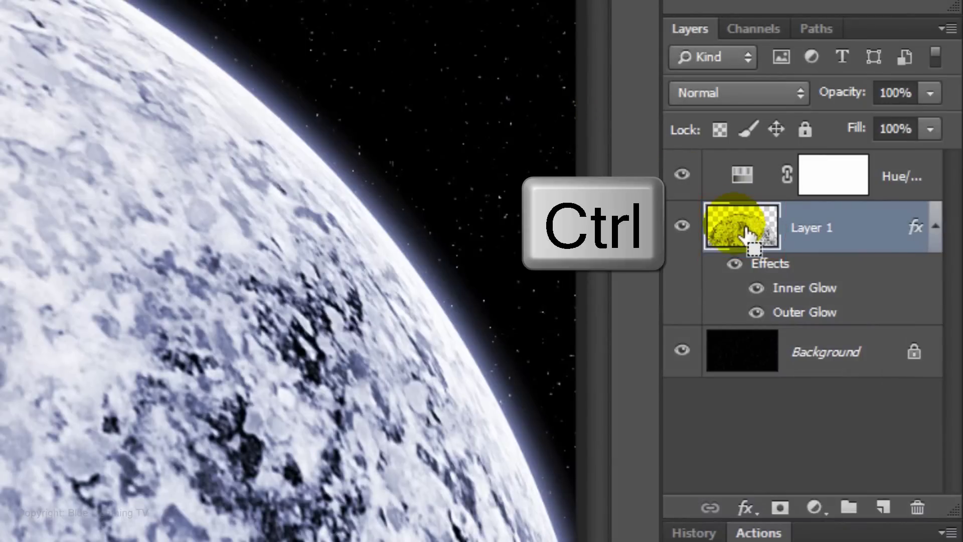
Step: Load Layer 1's planet outline as a selection and set an 800 px brush with white foreground
{"action": "left_click", "coordinate": [748, 233], "text": "ctrl"}
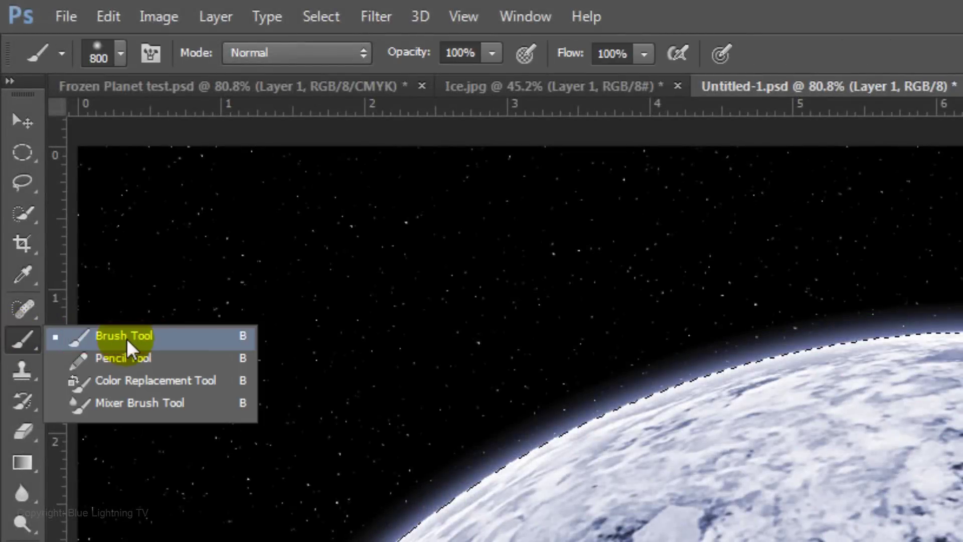
{"action": "left_click", "coordinate": [128, 345]}
{"action": "left_click", "coordinate": [121, 45]}
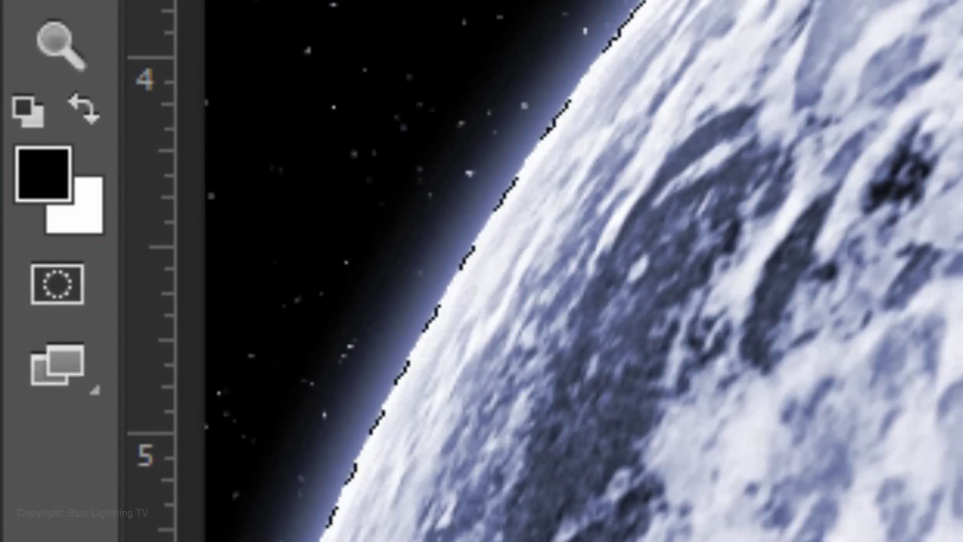
{"action": "key", "text": "x"}
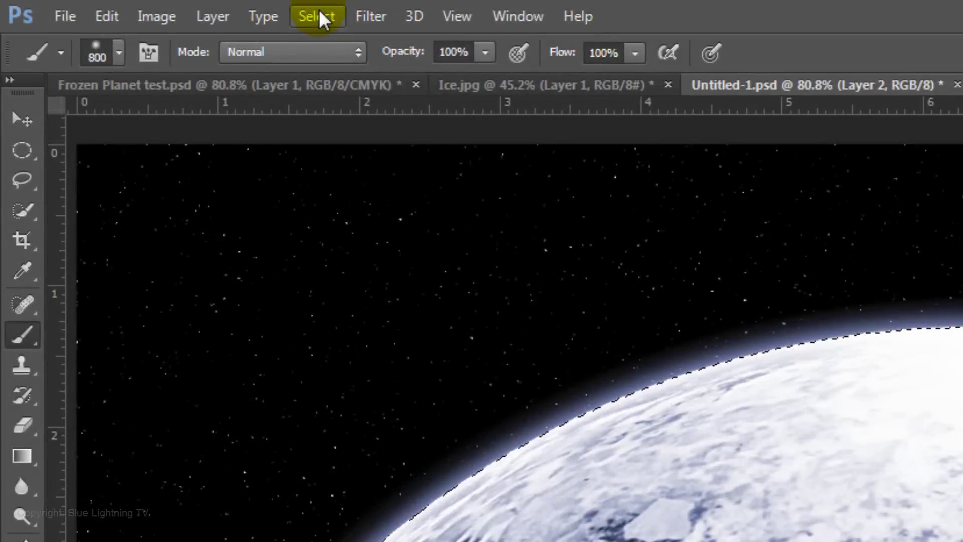
Step: Feather the planet selection by 50 pixels
{"action": "left_click", "coordinate": [318, 16]}
{"action": "mouse_move", "coordinate": [347, 294]}
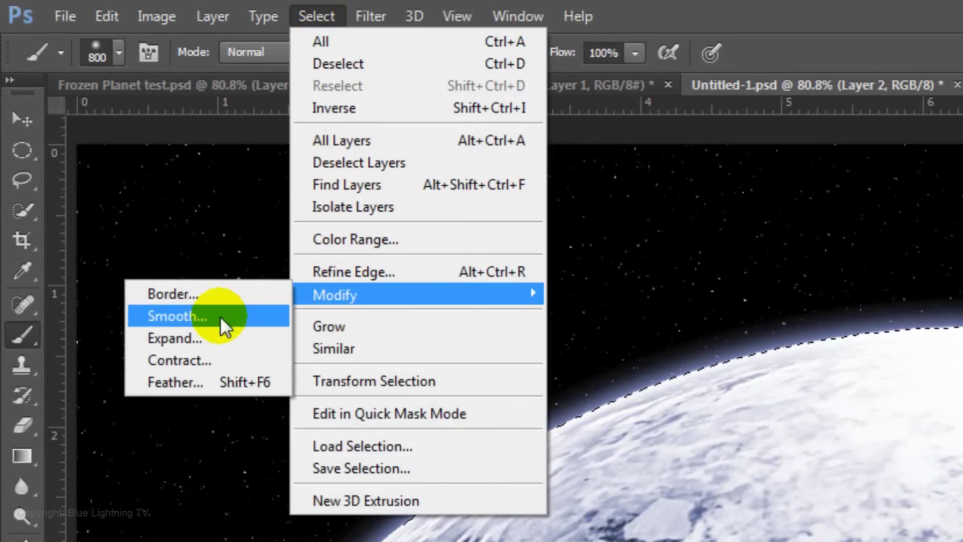
{"action": "left_click", "coordinate": [172, 382]}
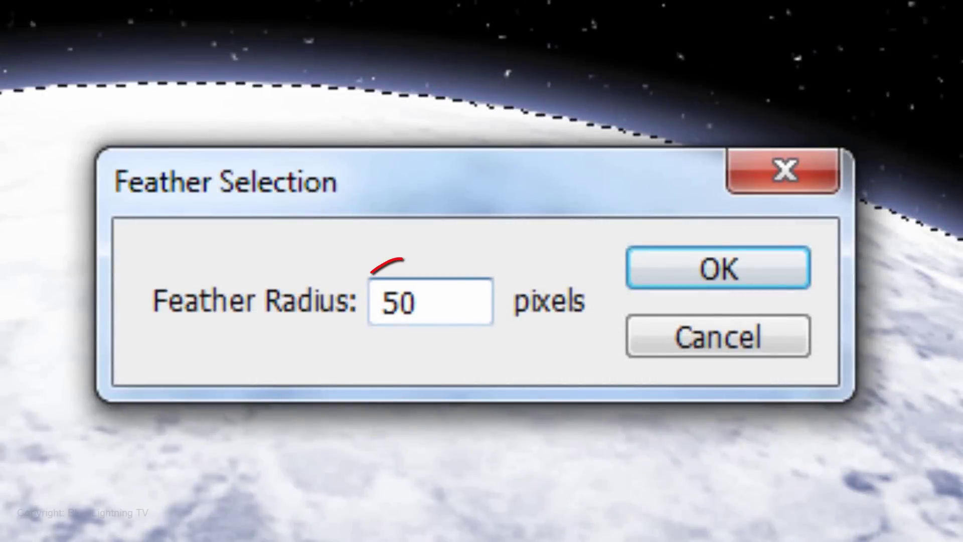
{"action": "left_click", "coordinate": [732, 267]}
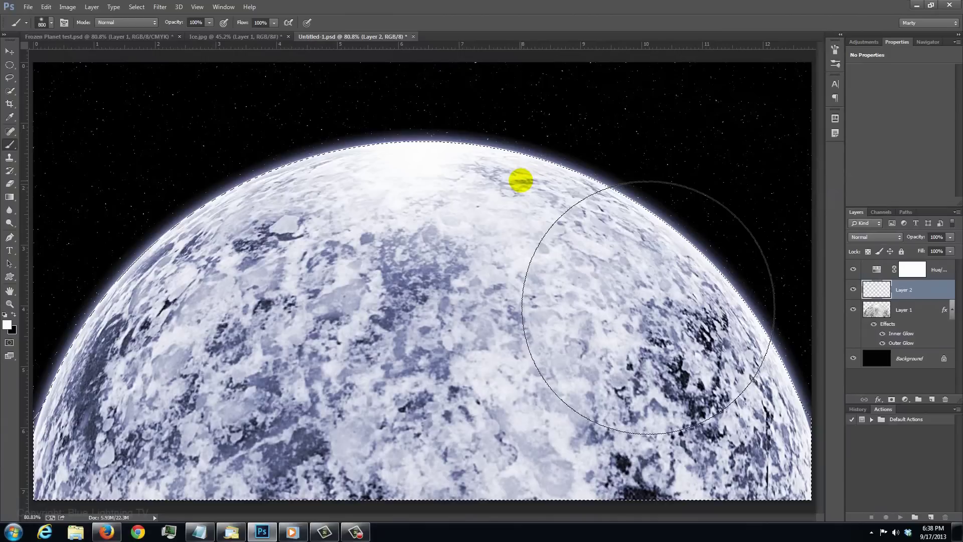
Step: Fill the feathered selection with black on Layer 2 and deselect
{"action": "key", "text": "ctrl"}
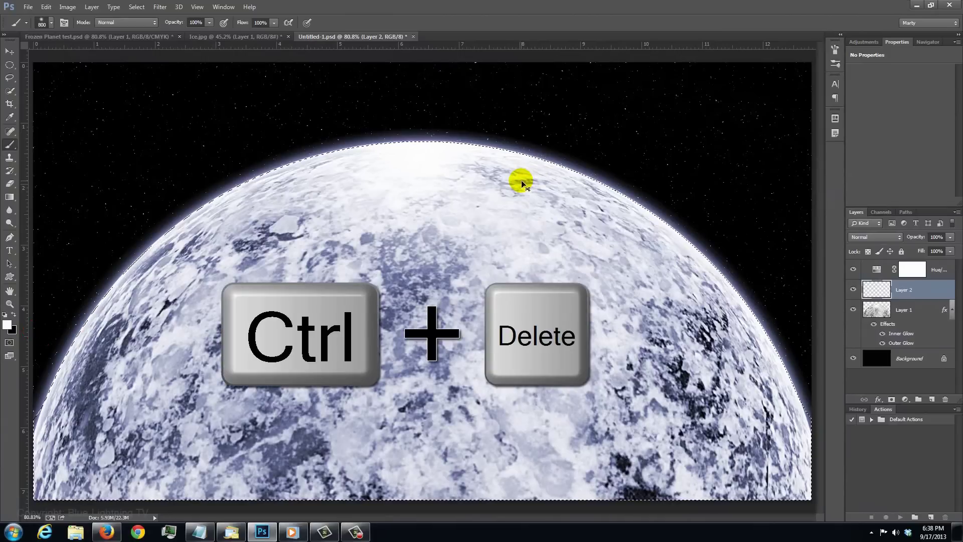
{"action": "key", "text": "ctrl+Delete"}
{"action": "key", "text": "ctrl+d"}
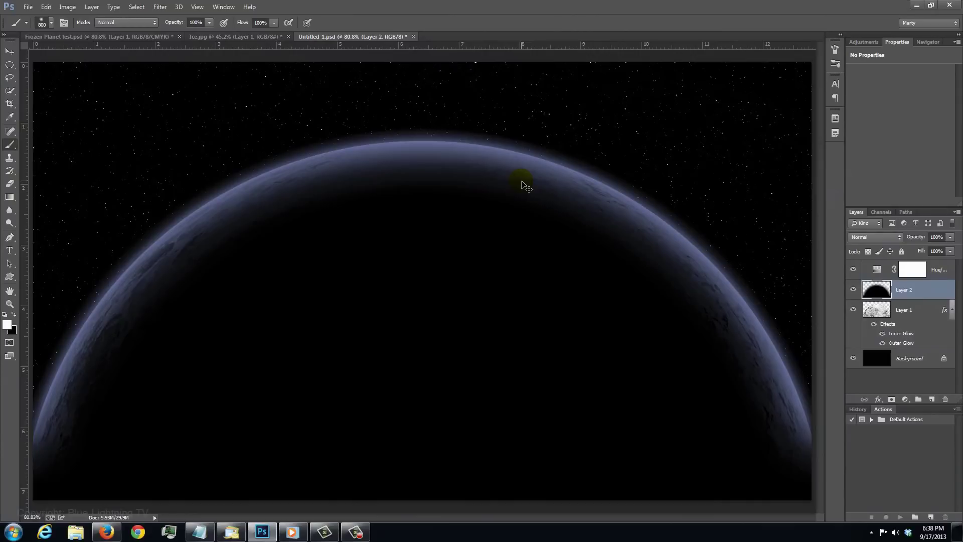
Step: Free-transform the black shadow and move it straight down
{"action": "key", "text": "z"}
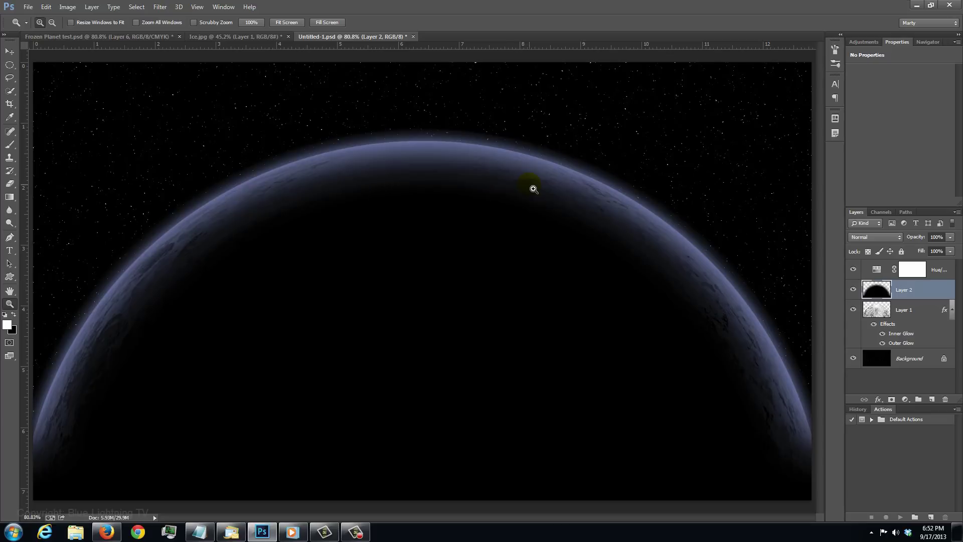
{"action": "key", "text": "alt"}
{"action": "left_click", "coordinate": [512, 204], "text": "alt"}
{"action": "left_click", "coordinate": [511, 204], "text": "alt"}
{"action": "left_click", "coordinate": [512, 206], "text": "alt"}
{"action": "left_click", "coordinate": [512, 206], "text": "alt"}
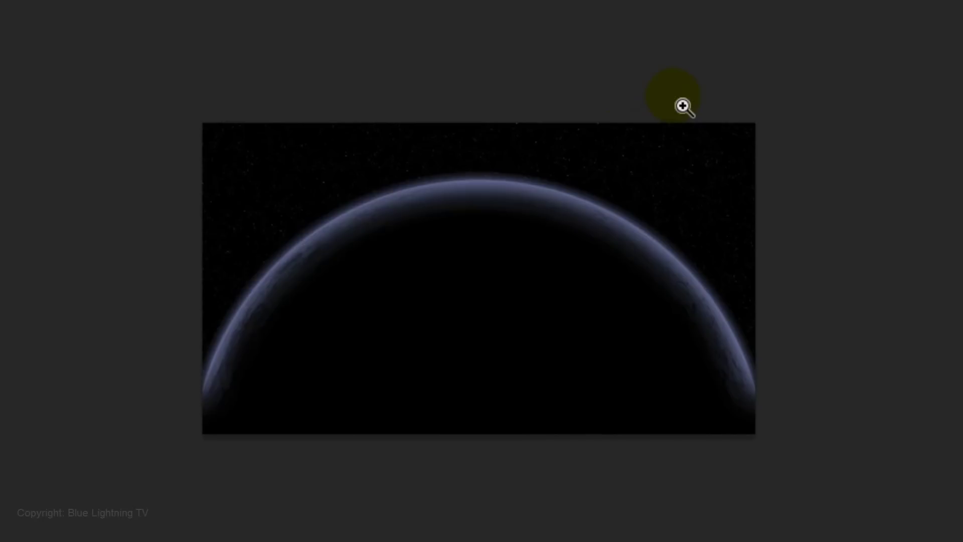
{"action": "key", "text": "ctrl+t"}
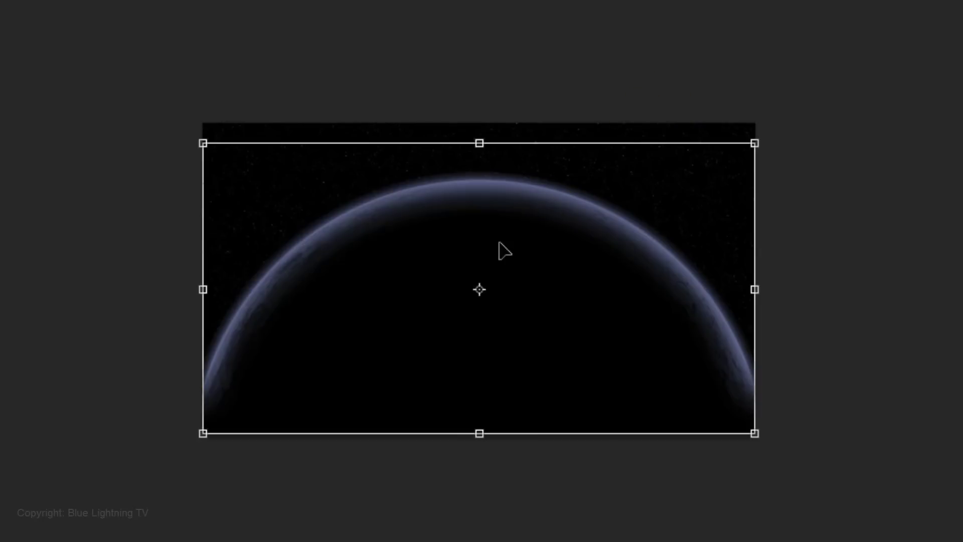
{"action": "key", "text": "shift"}
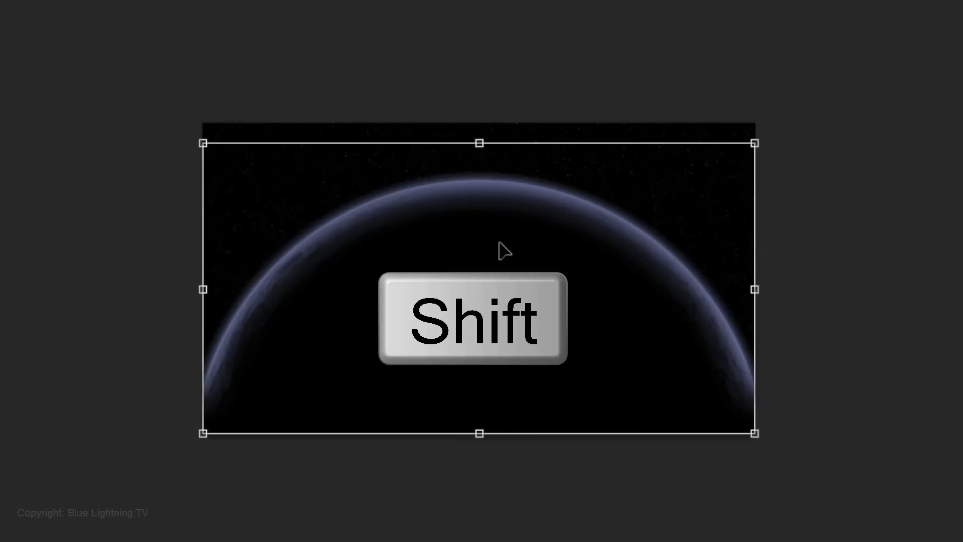
{"action": "left_click_drag", "start_coordinate": [499, 242], "coordinate": [490, 318]}
{"action": "left_click", "coordinate": [755, 221]}
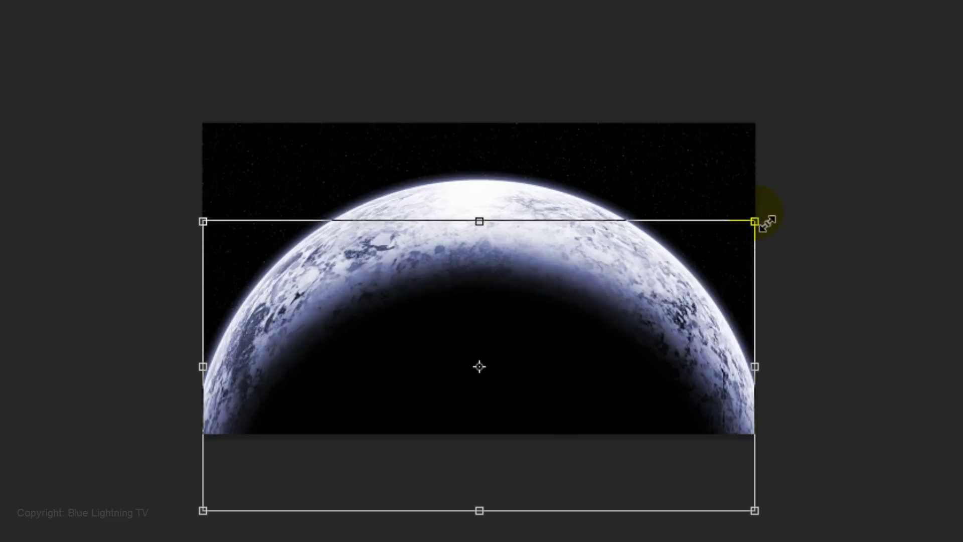
Step: Scale the shadow up to about 161%, lowering it further, and commit the transform
{"action": "left_click_drag", "start_coordinate": [768, 223], "coordinate": [906, 192]}
{"action": "left_click_drag", "start_coordinate": [581, 282], "coordinate": [578, 294]}
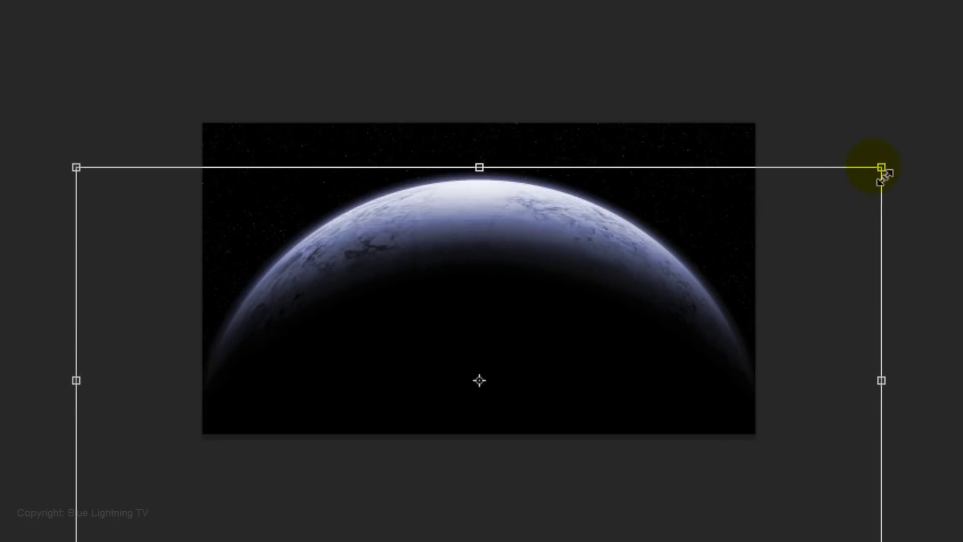
{"action": "left_click_drag", "start_coordinate": [881, 165], "coordinate": [923, 146]}
{"action": "left_click_drag", "start_coordinate": [512, 280], "coordinate": [513, 305]}
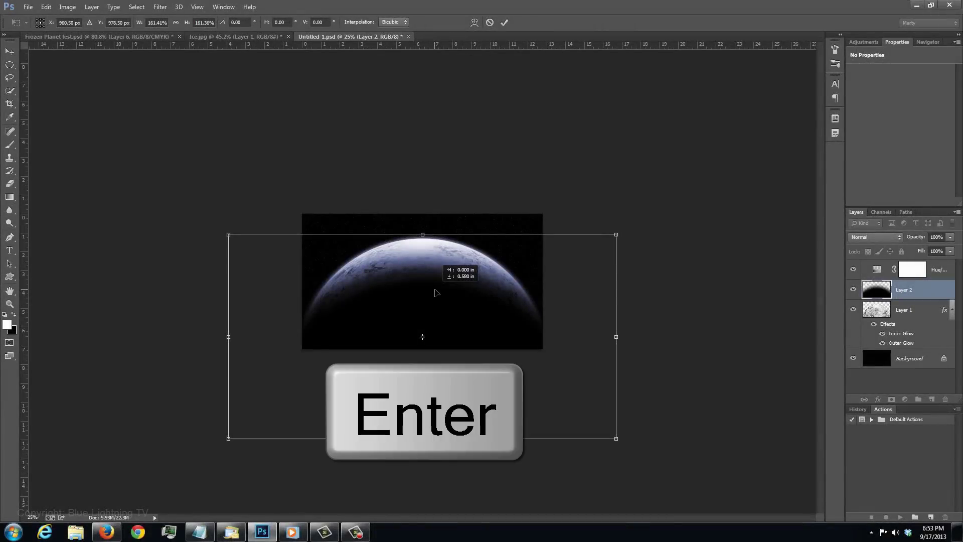
{"action": "key", "text": "Return"}
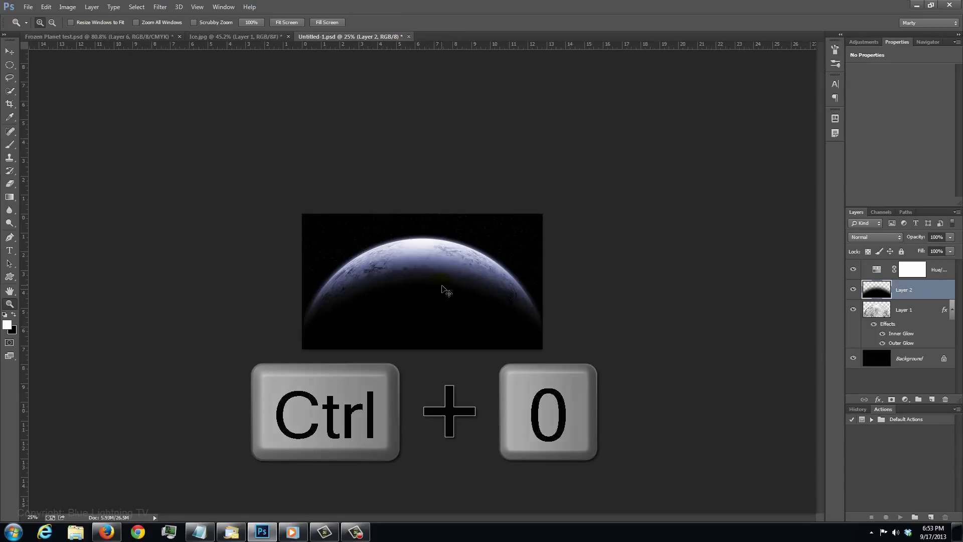
Step: Add a new empty layer directly above the Background layer
{"action": "key", "text": "ctrl+0"}
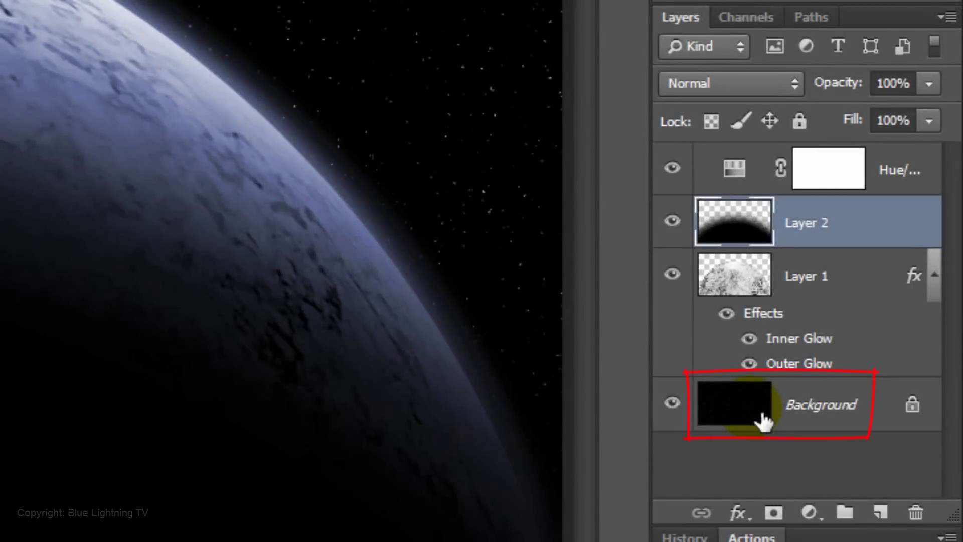
{"action": "left_click", "coordinate": [763, 422]}
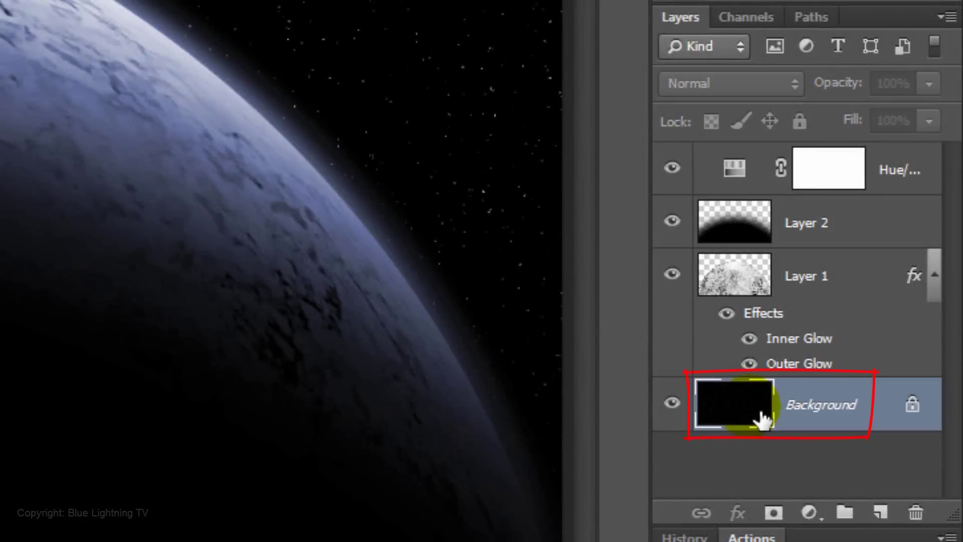
{"action": "left_click", "coordinate": [896, 518]}
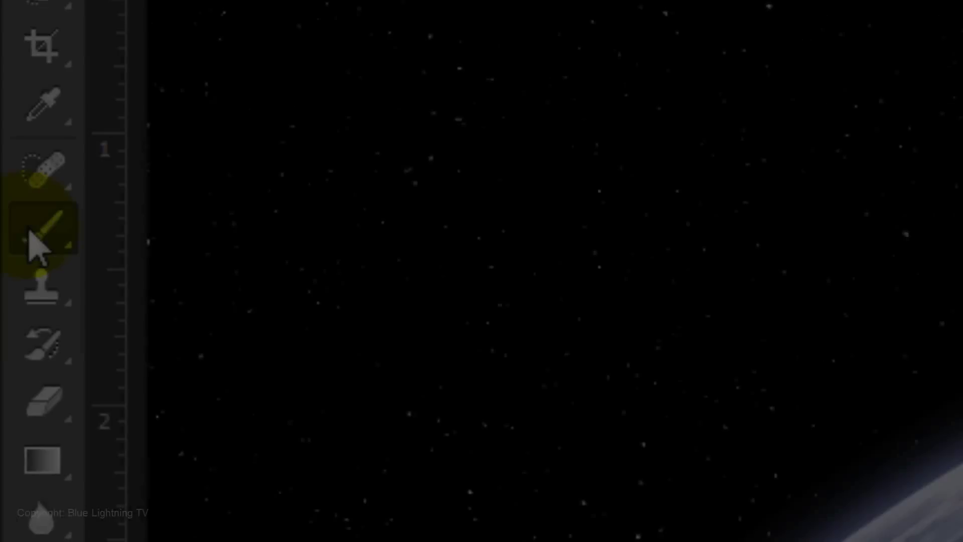
Step: Set the brush to 1100 px size with 0% hardness for the white glow
{"action": "right_click", "coordinate": [38, 236]}
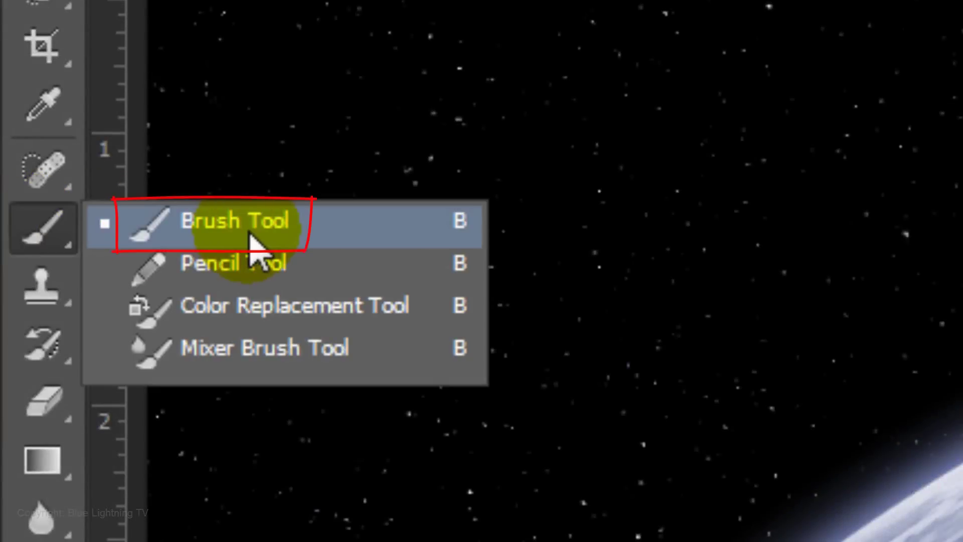
{"action": "left_click", "coordinate": [251, 245]}
{"action": "left_click", "coordinate": [159, 72]}
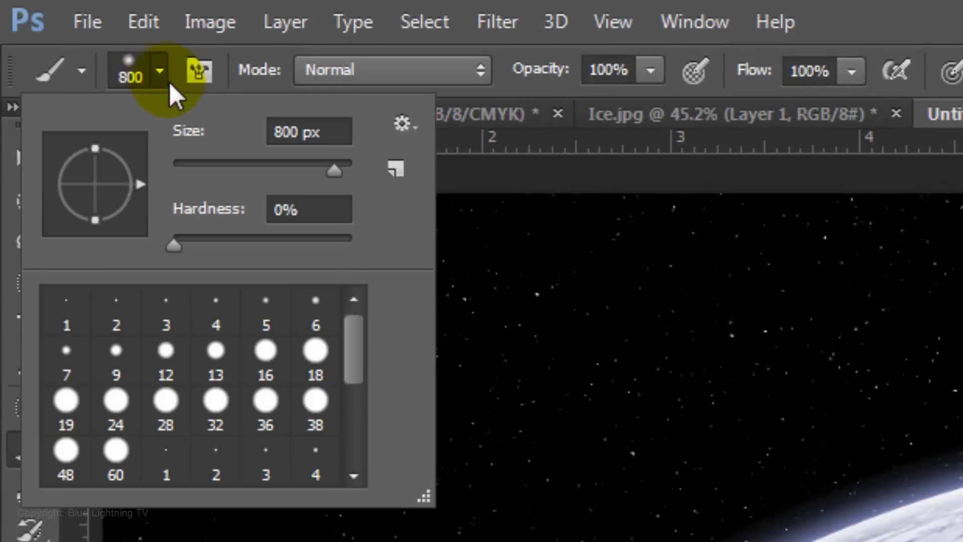
{"action": "left_click", "coordinate": [273, 131]}
{"action": "type", "text": "1100"}
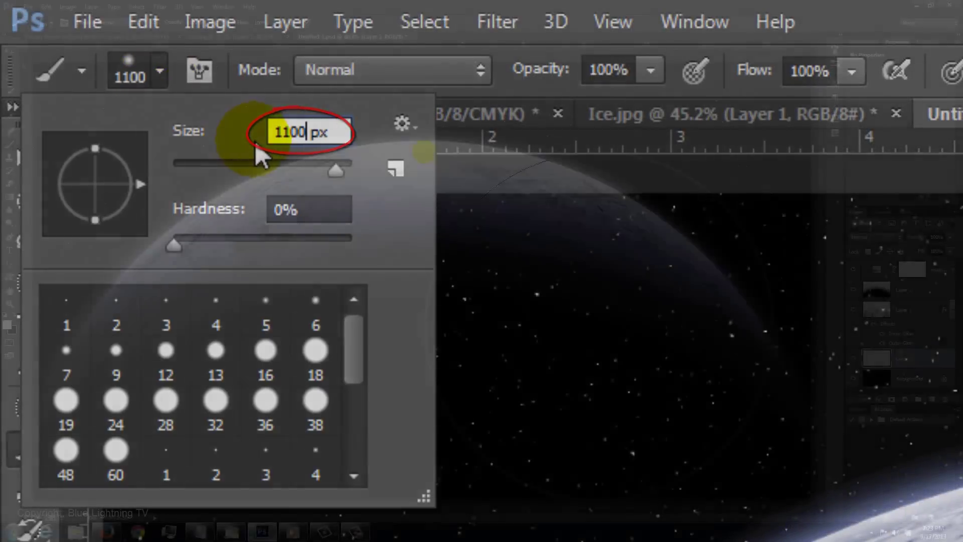
{"action": "key", "text": "Return"}
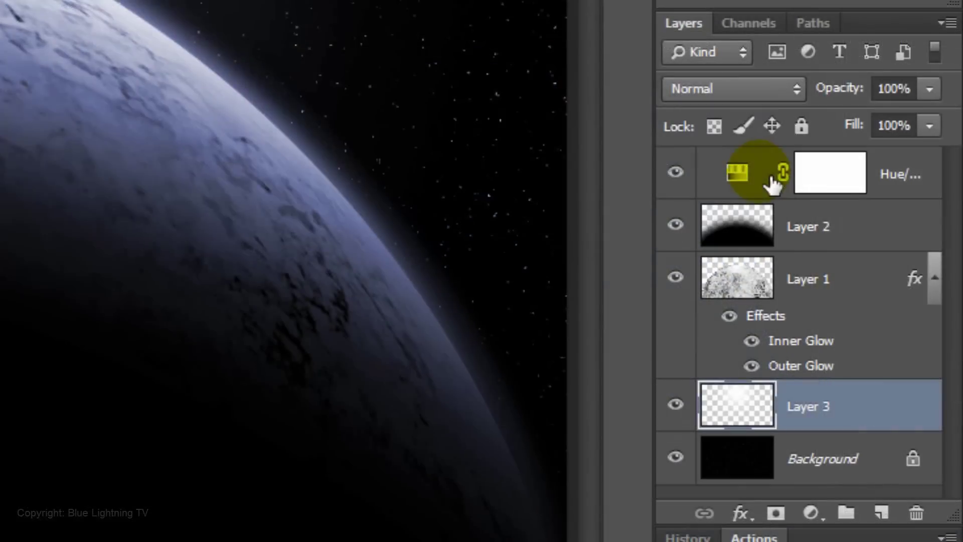
Step: Stamp a merged Layer 4 above Hue/Saturation and place a 75% brightness Lens Flare at the planet's top
{"action": "left_click", "coordinate": [890, 273]}
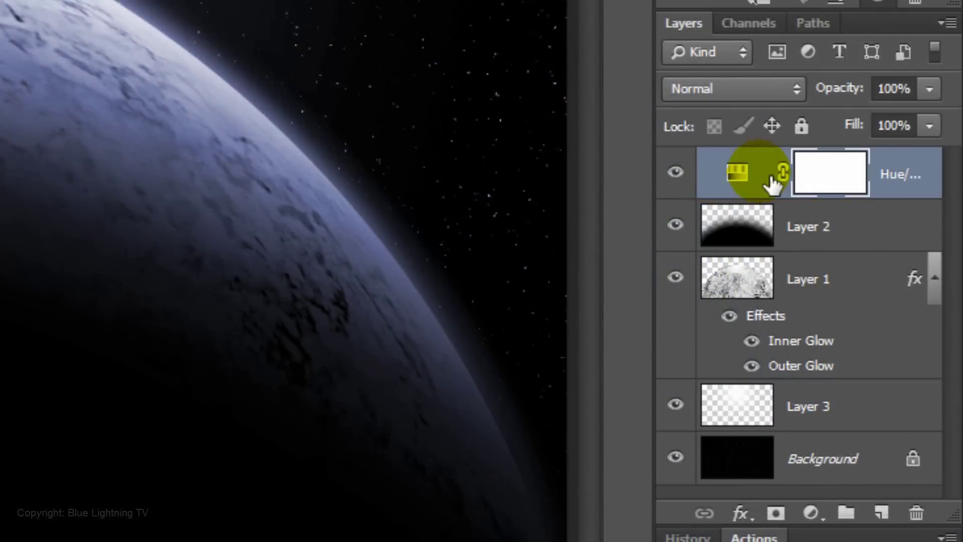
{"action": "left_click_drag", "start_coordinate": [771, 178], "coordinate": [762, 173]}
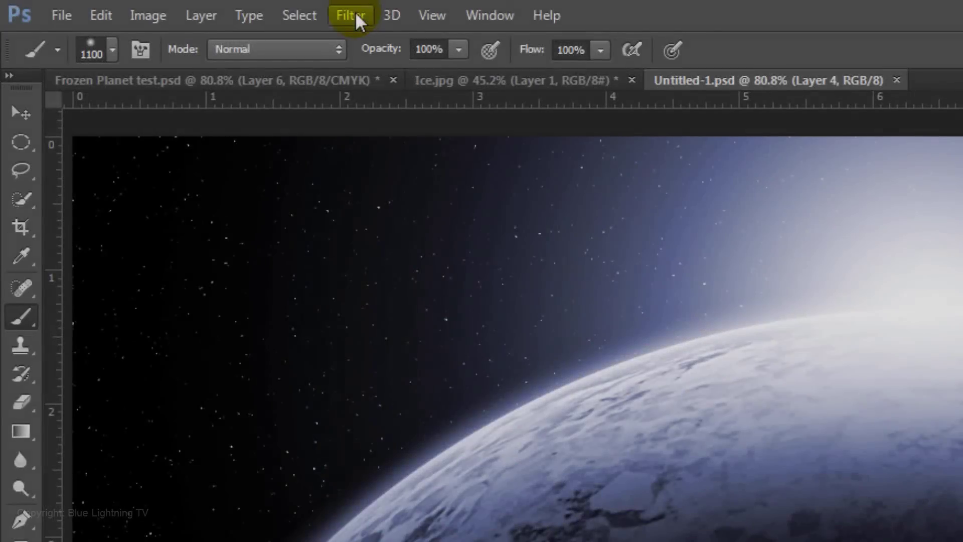
{"action": "left_click", "coordinate": [356, 15]}
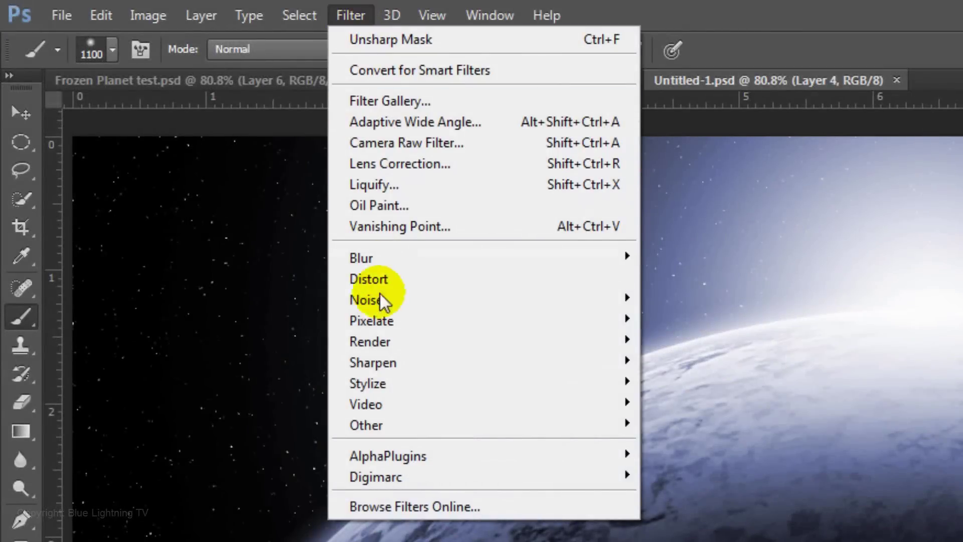
{"action": "mouse_move", "coordinate": [372, 336]}
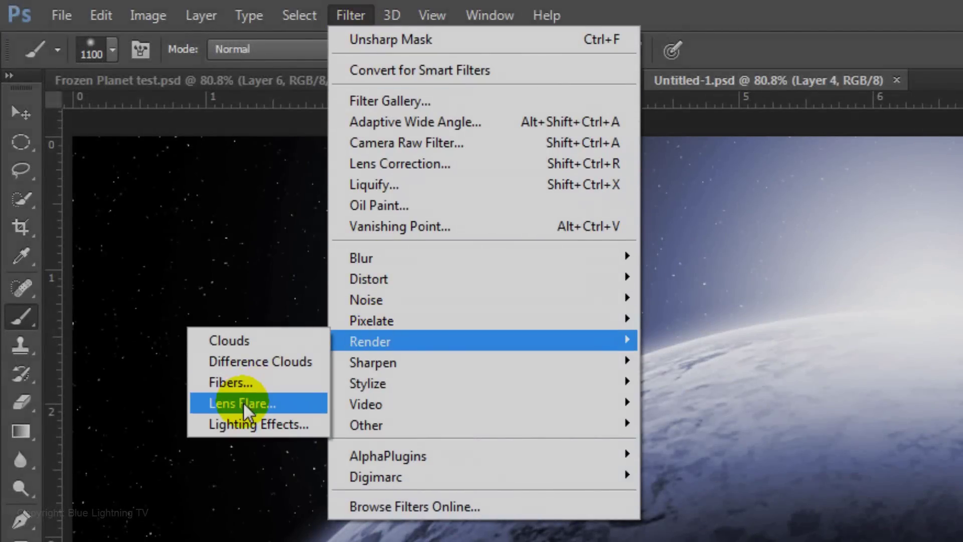
{"action": "left_click", "coordinate": [243, 401]}
{"action": "mouse_move", "coordinate": [397, 174]}
{"action": "left_mouse_down"}
{"action": "mouse_move", "coordinate": [337, 170]}
{"action": "mouse_move", "coordinate": [417, 204]}
{"action": "mouse_move", "coordinate": [358, 214]}
{"action": "mouse_move", "coordinate": [409, 172]}
{"action": "mouse_move", "coordinate": [401, 161]}
{"action": "left_mouse_up"}
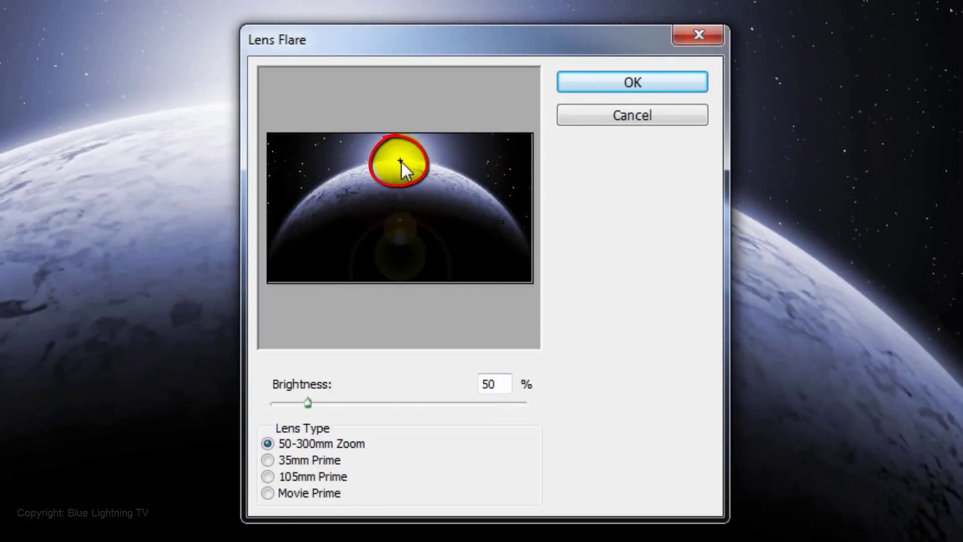
{"action": "double_click", "coordinate": [496, 385]}
{"action": "type", "text": "75"}
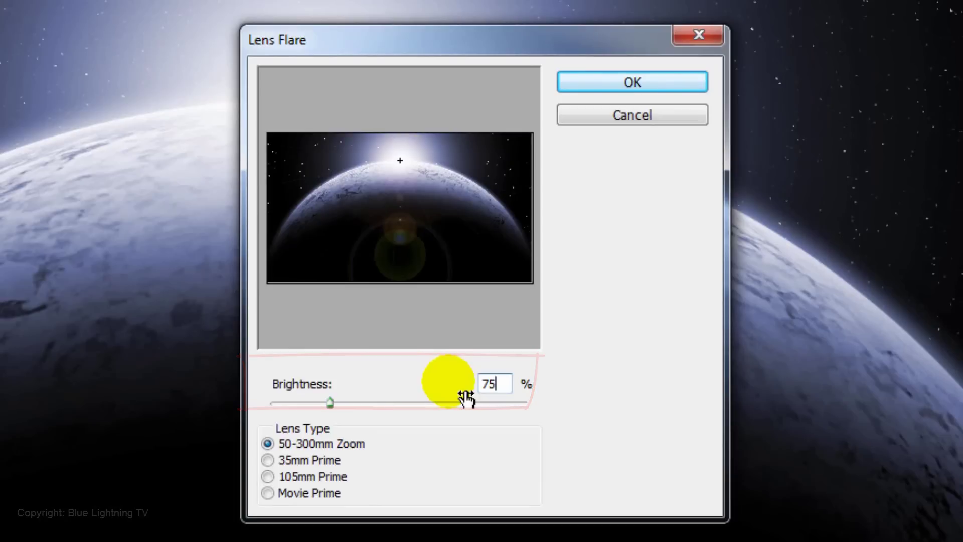